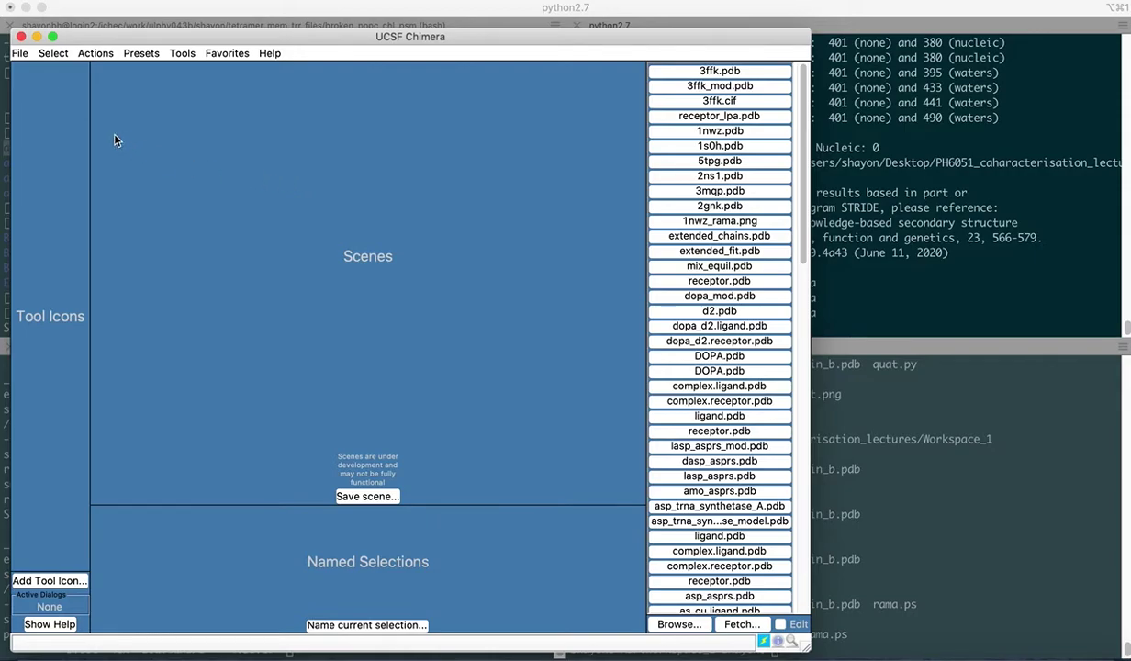
# Open 3ffk.pdb and rotate the ribbon model to look it over
pyautogui.click(20, 54)
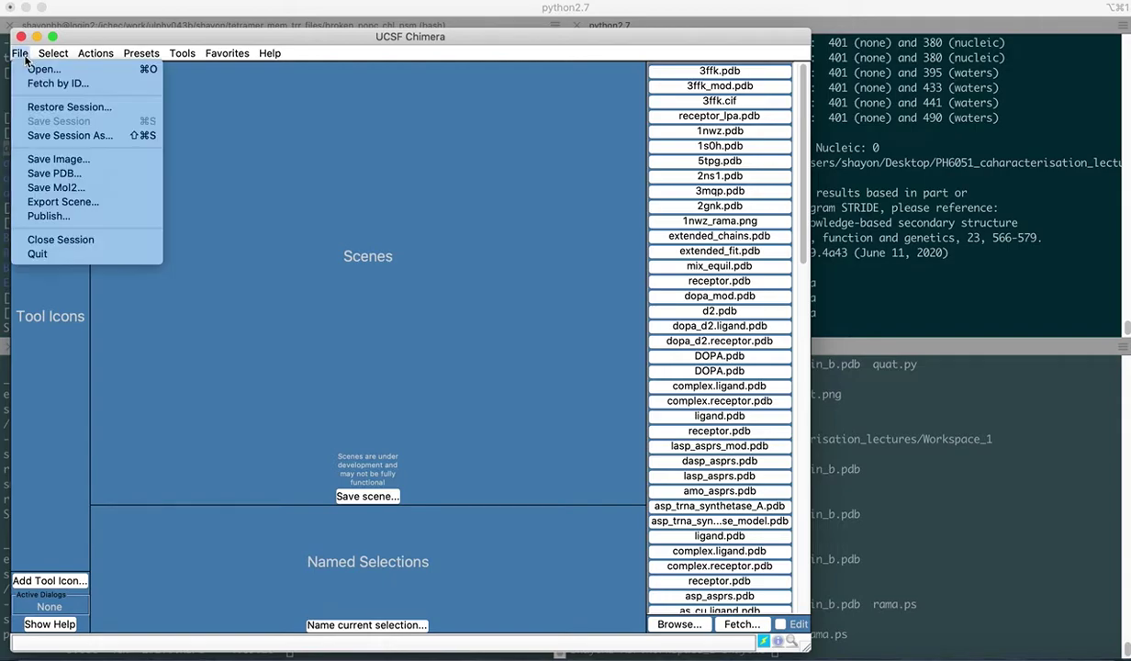
pyautogui.click(61, 71)
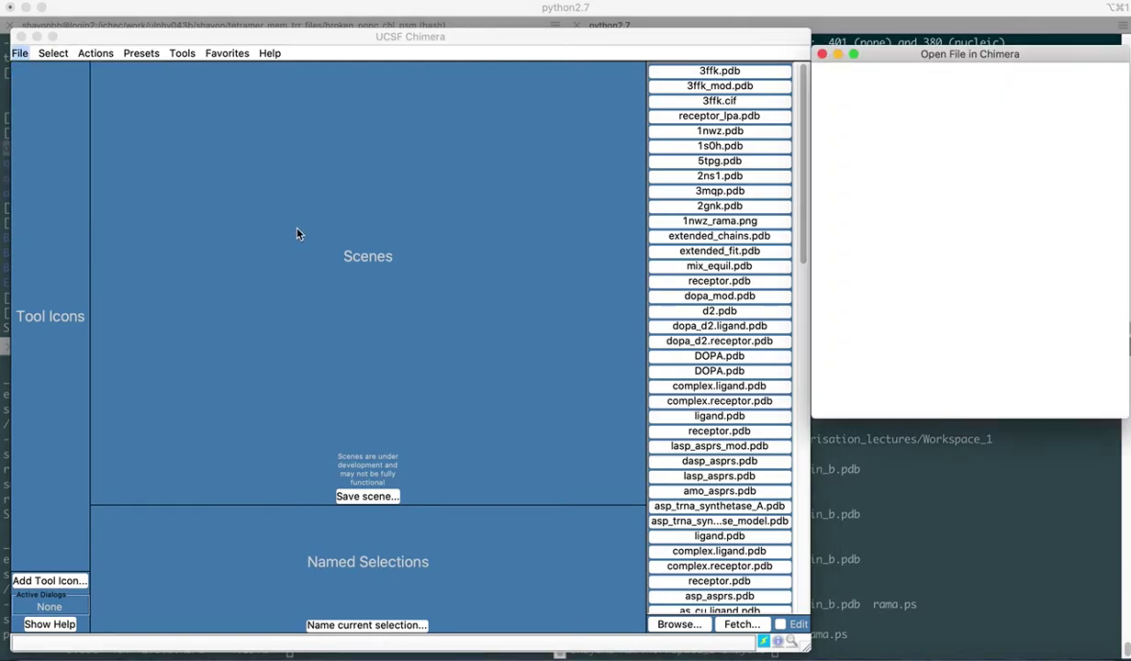
pyautogui.moveTo(893, 51); pyautogui.dragTo(480, 85)
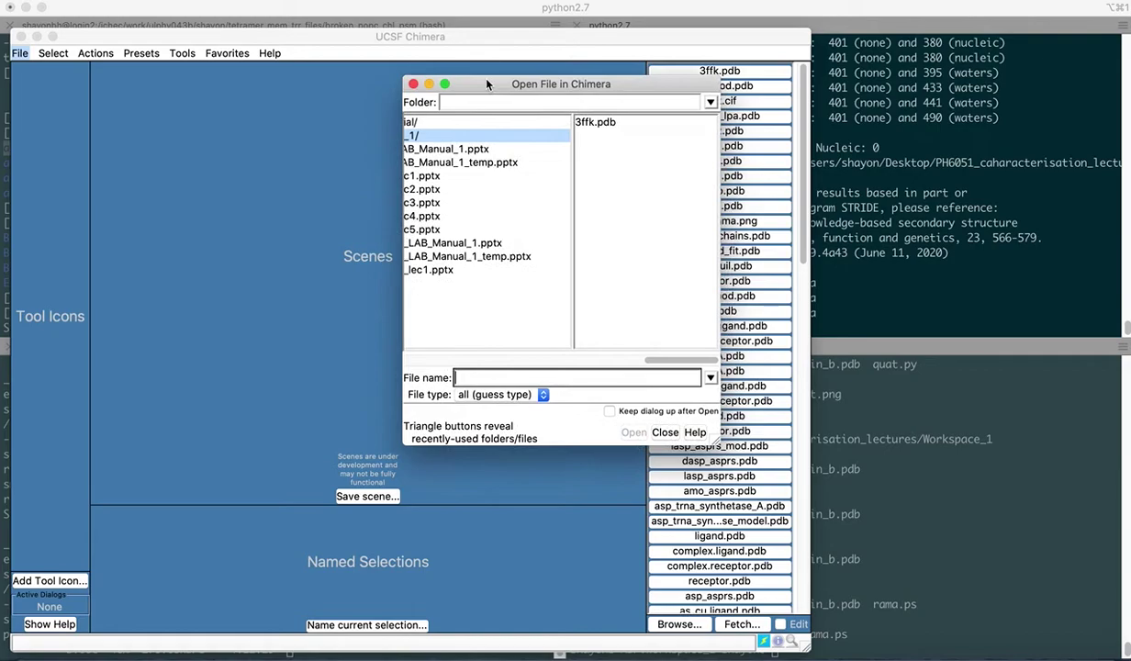
pyautogui.click(606, 124)
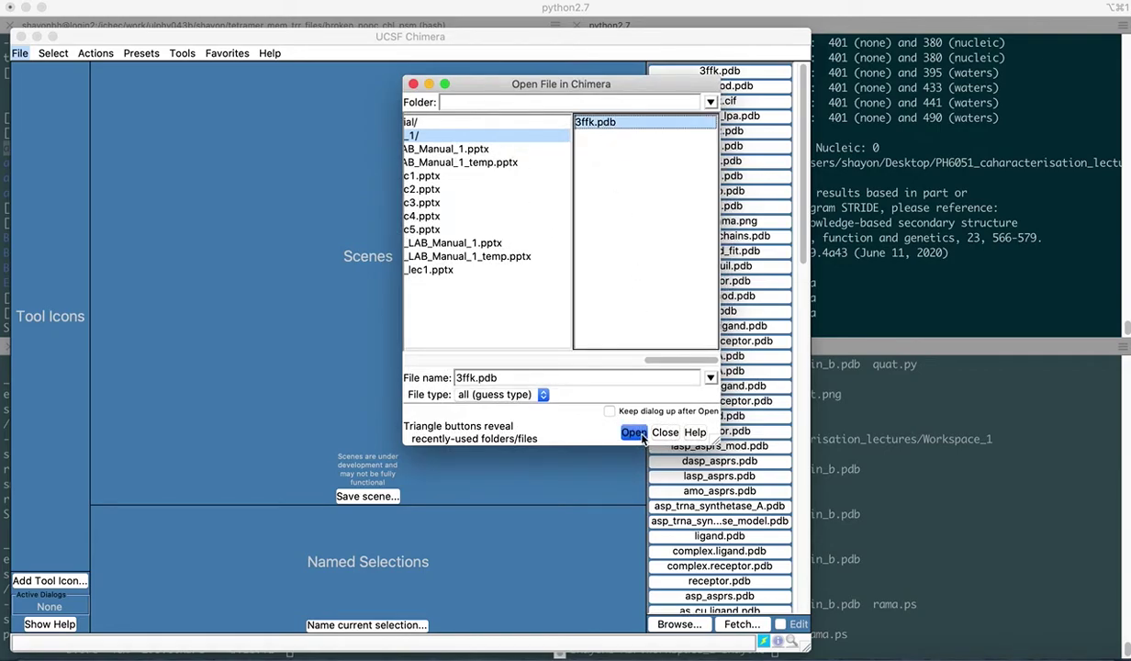
pyautogui.click(636, 433)
pyautogui.moveTo(502, 522); pyautogui.dragTo(392, 493)
pyautogui.moveTo(377, 373); pyautogui.dragTo(386, 413)
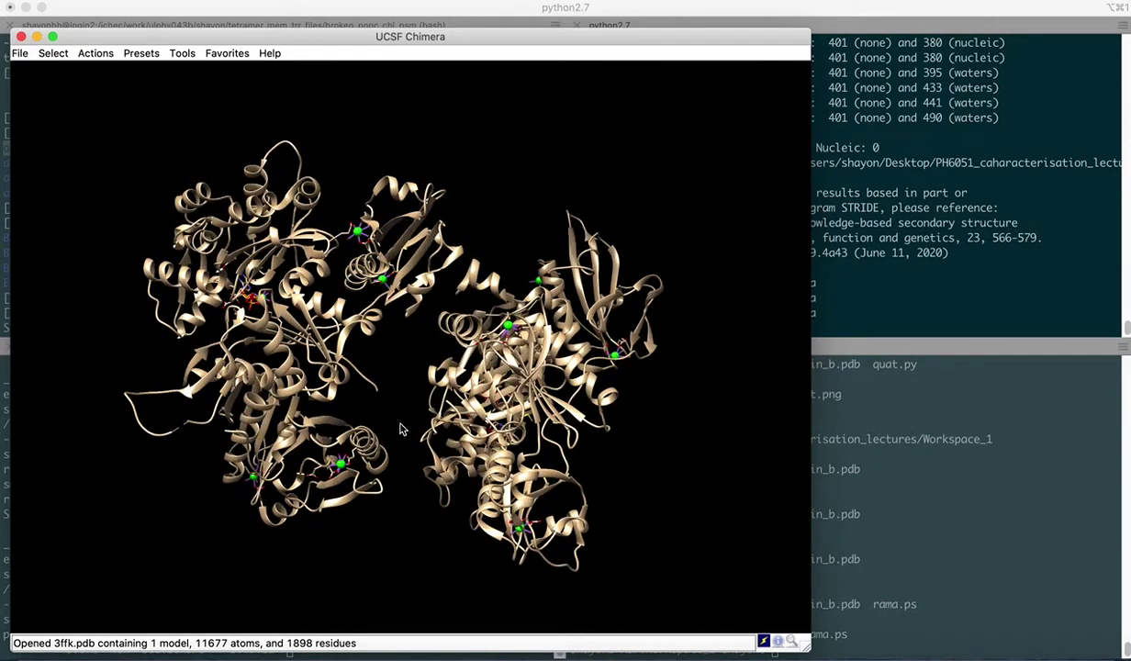
pyautogui.click(147, 53)
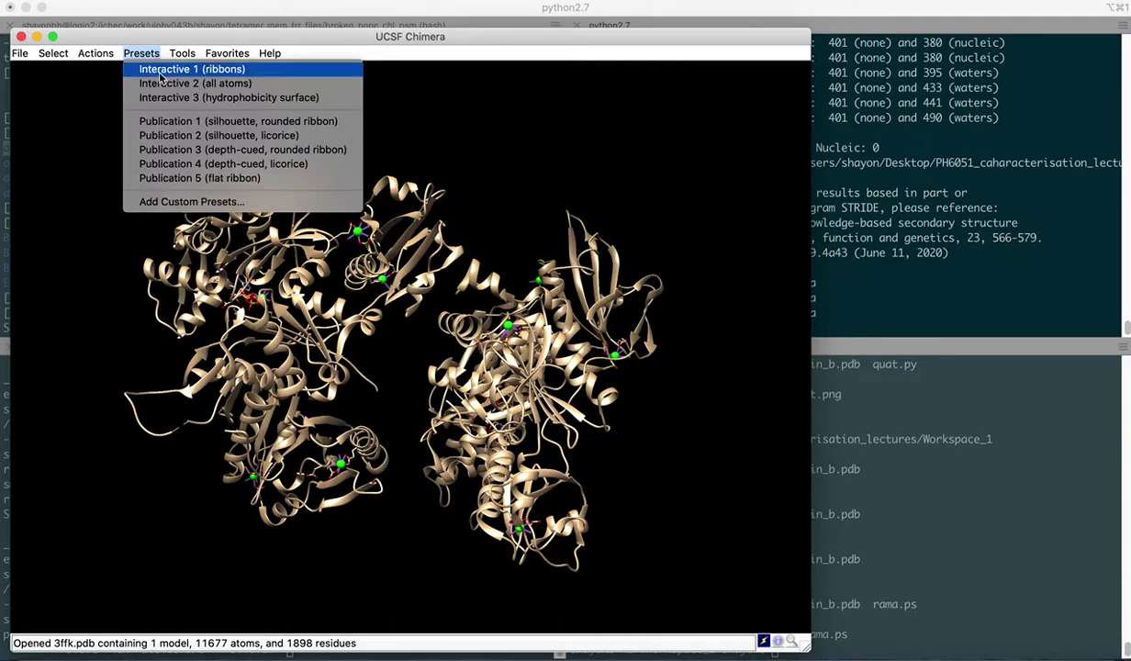
# Apply the Publication 1 preset (silhouette, rounded ribbons), then zoom and pan onto the calcium sites
pyautogui.click(191, 125)
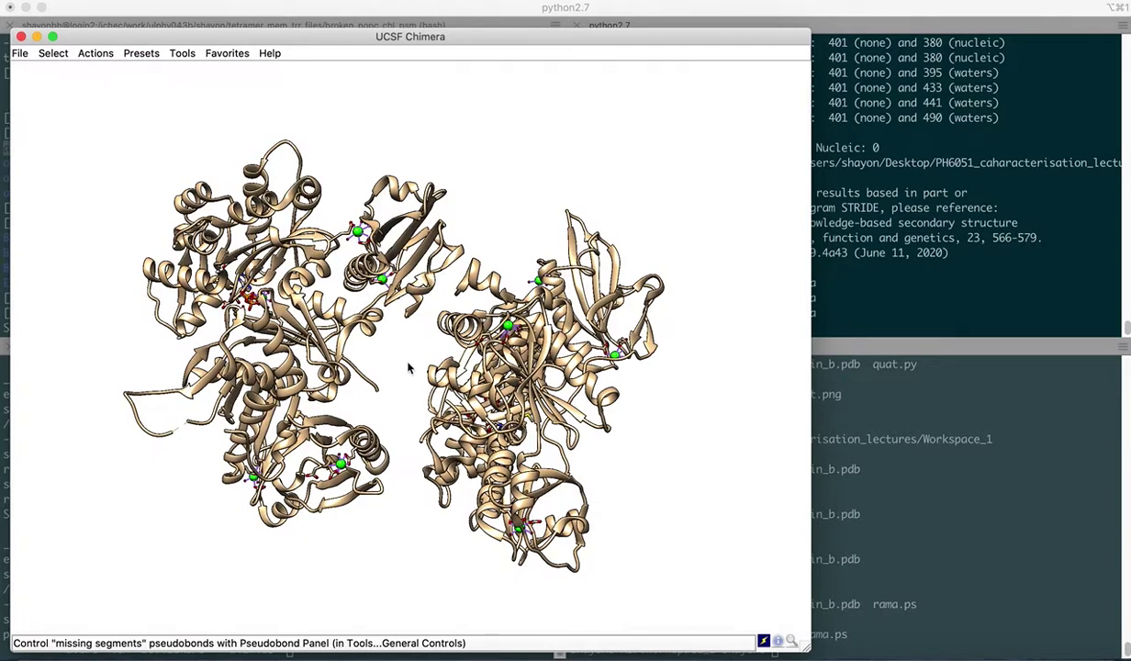
pyautogui.moveTo(410, 368); pyautogui.dragTo(379, 397)
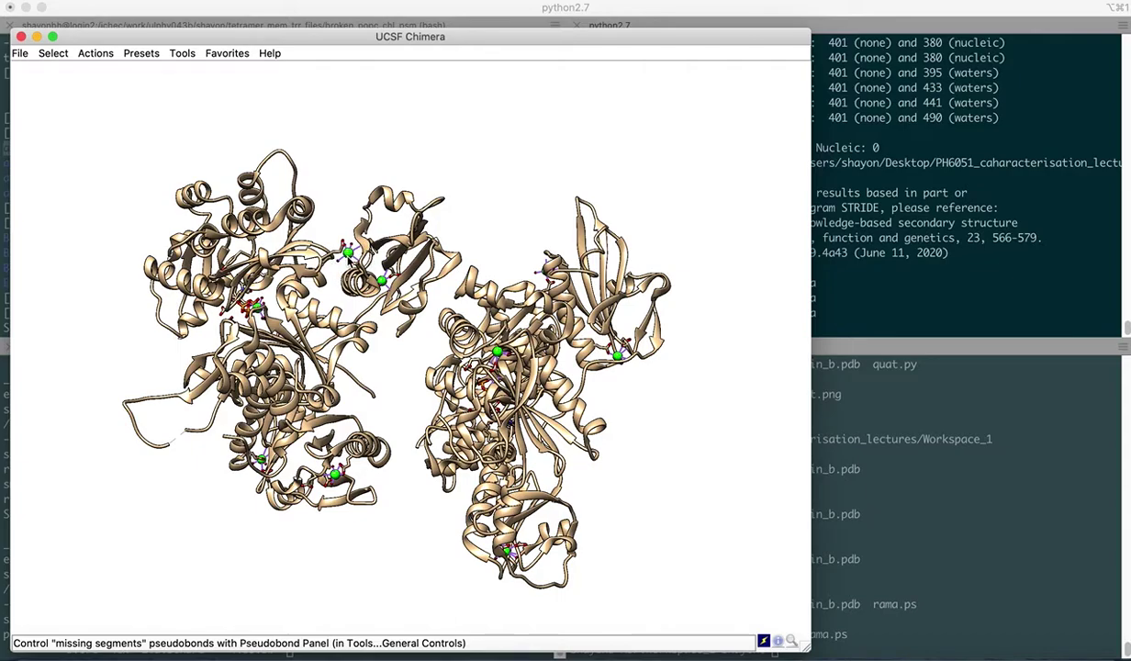
pyautogui.scroll(3, 363, 340)
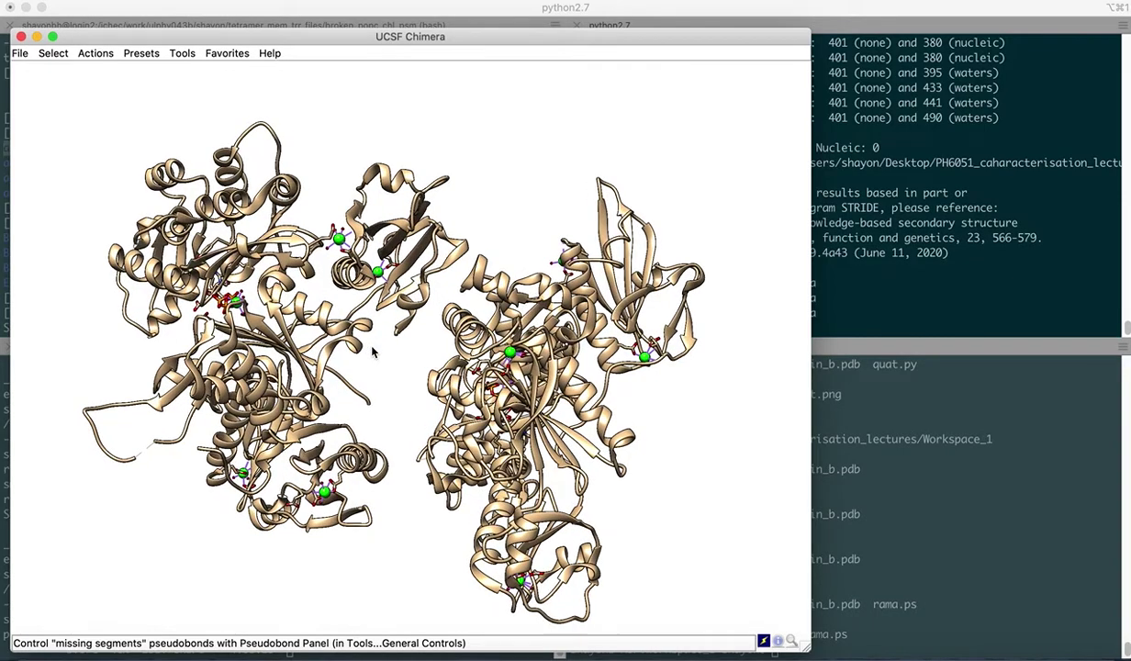
pyautogui.scroll(3, 373, 351)
pyautogui.scroll(2, 312, 293)
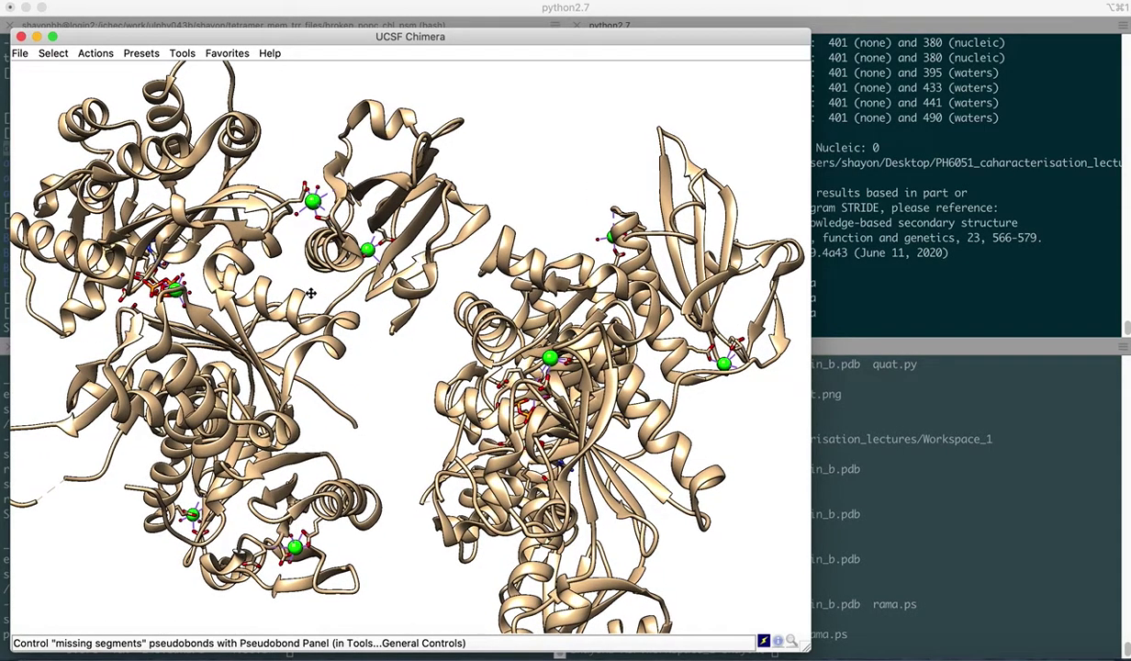
pyautogui.scroll(2, 312, 293)
pyautogui.moveTo(311, 293); pyautogui.dragTo(354, 372, button='middle')
pyautogui.scroll(2, 354, 372)
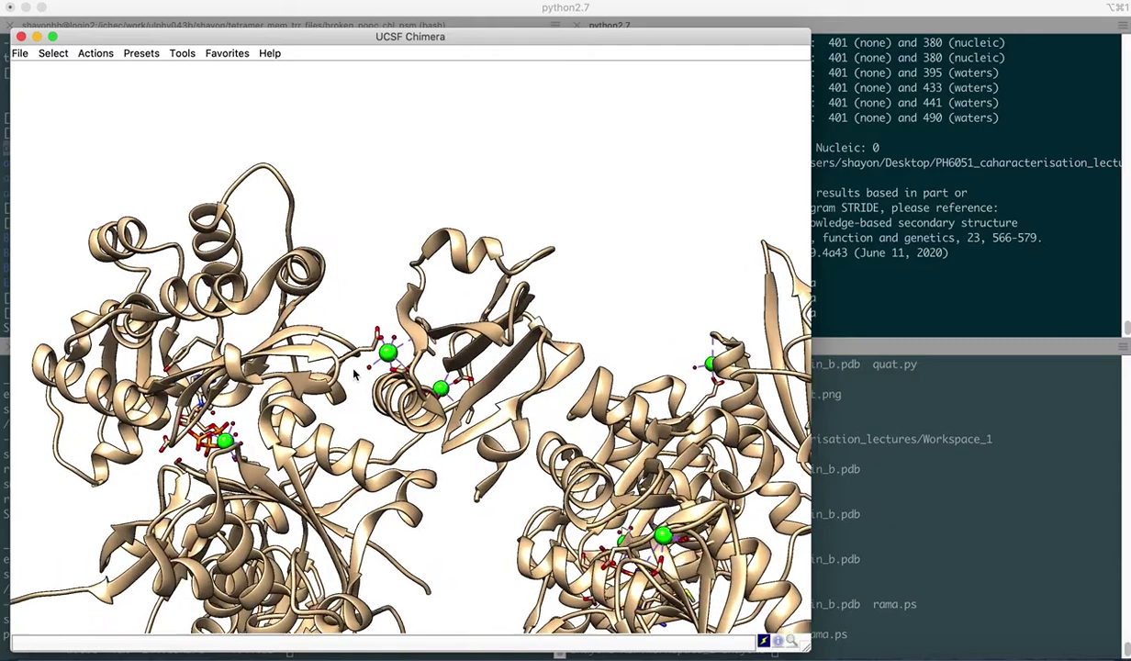
pyautogui.scroll(3, 354, 372)
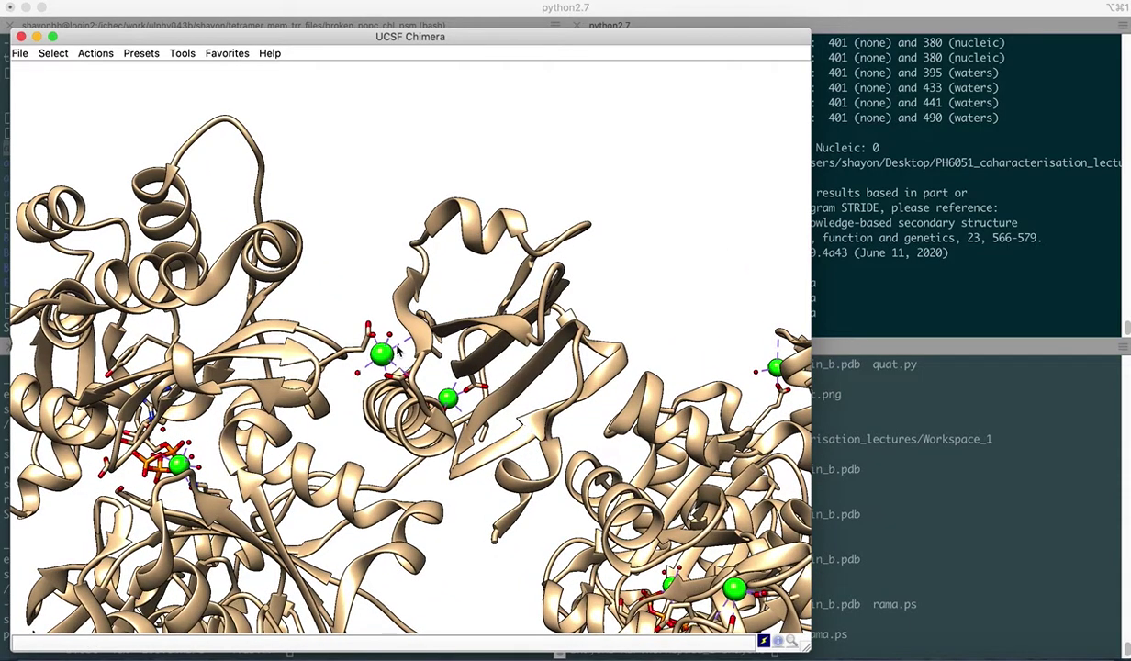
pyautogui.moveTo(514, 380); pyautogui.dragTo(528, 345, button='middle')
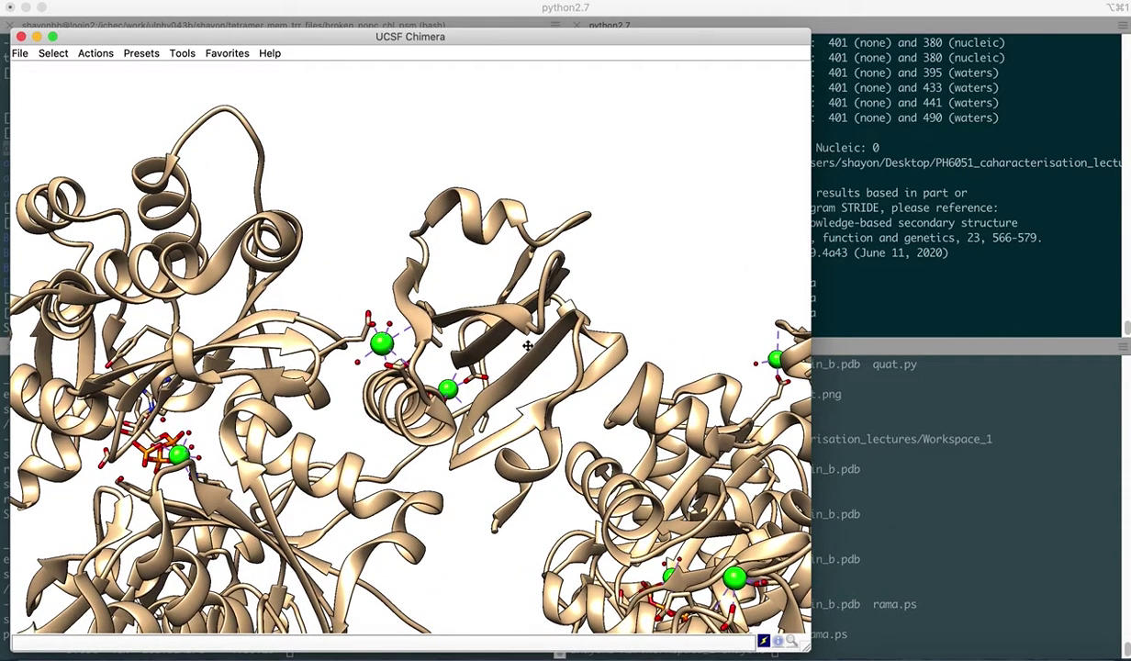
pyautogui.scroll(-5, 529, 346)
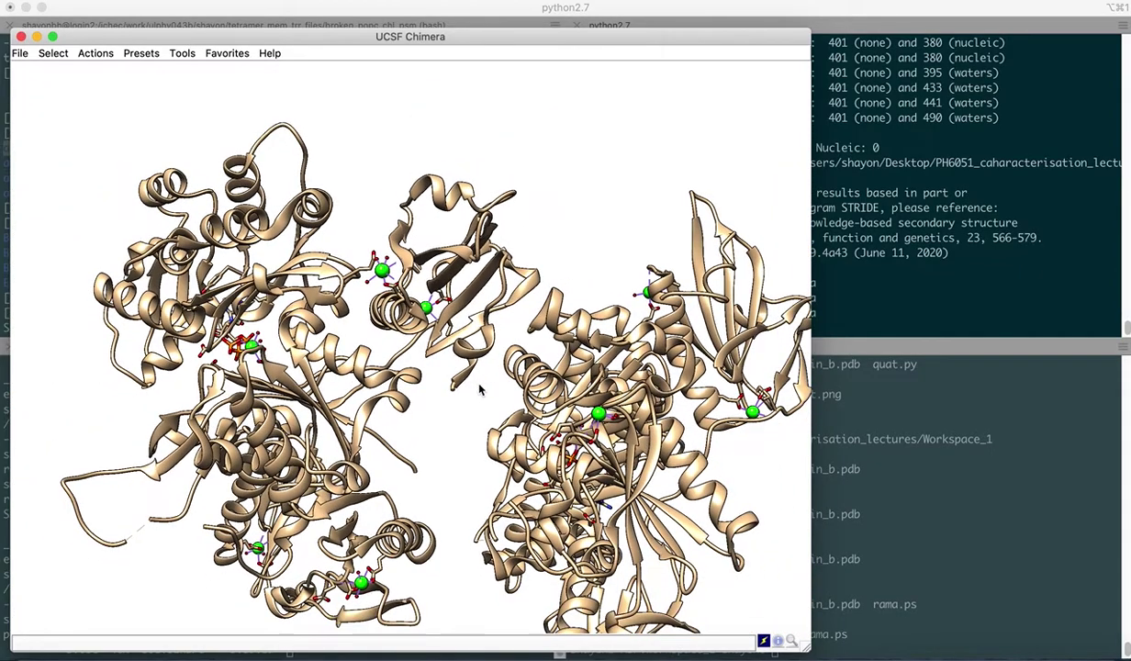
# Launch the Metal Geometry tool from Structure Analysis and place its window beside the viewer
pyautogui.click(183, 55)
pyautogui.moveTo(244, 112)
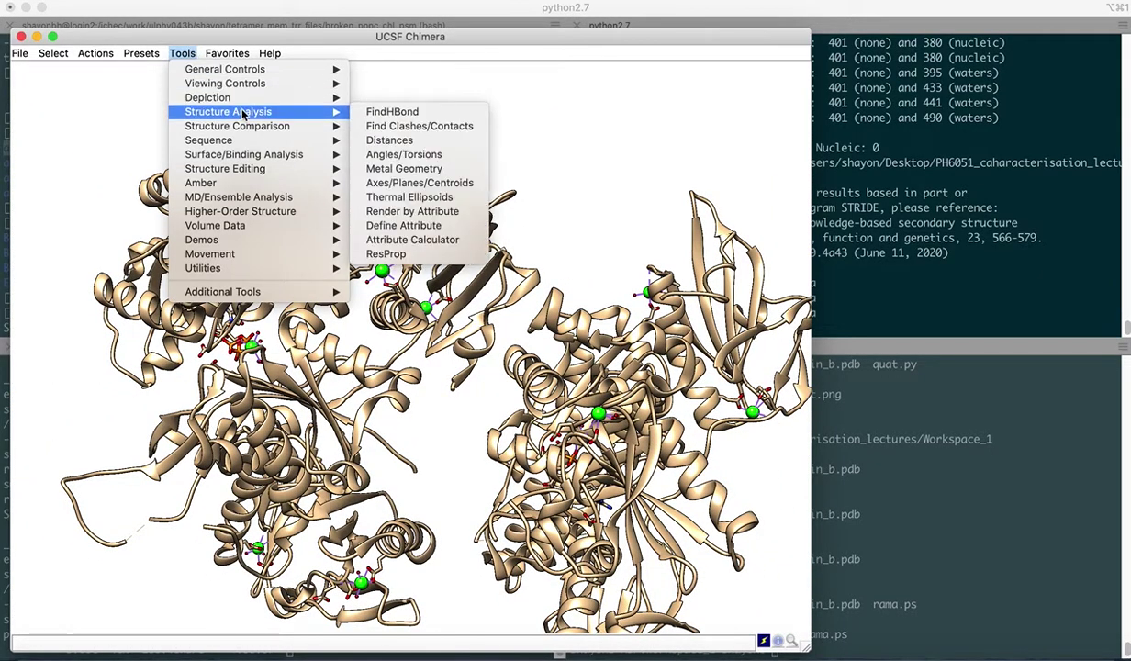
pyautogui.click(405, 169)
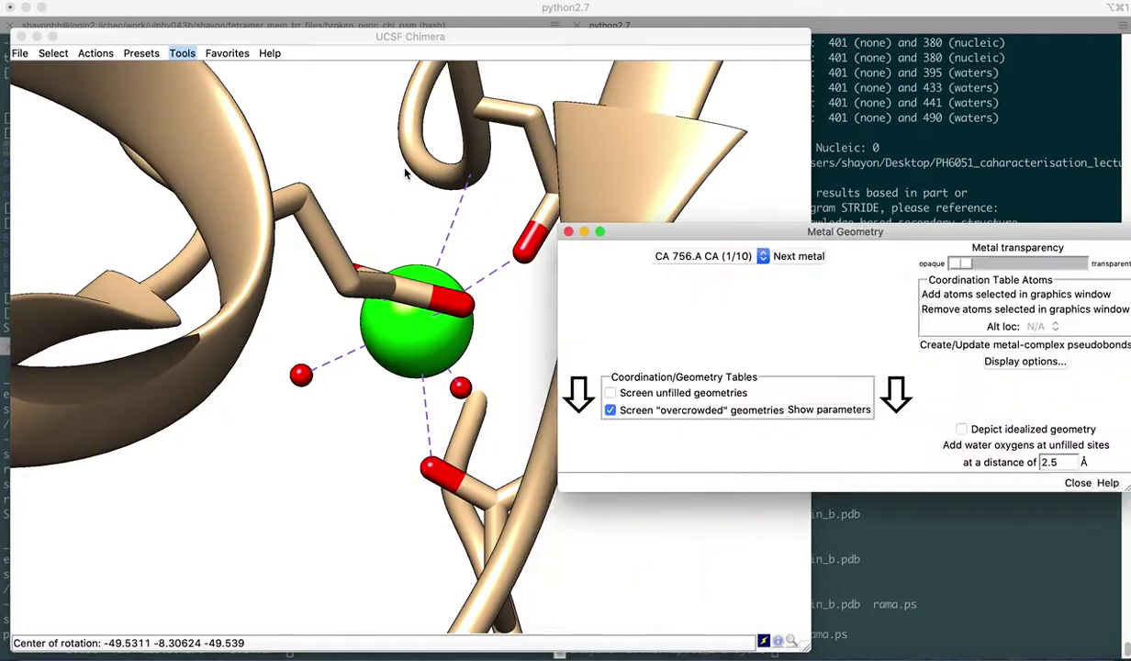
pyautogui.moveTo(689, 236); pyautogui.dragTo(618, 157)
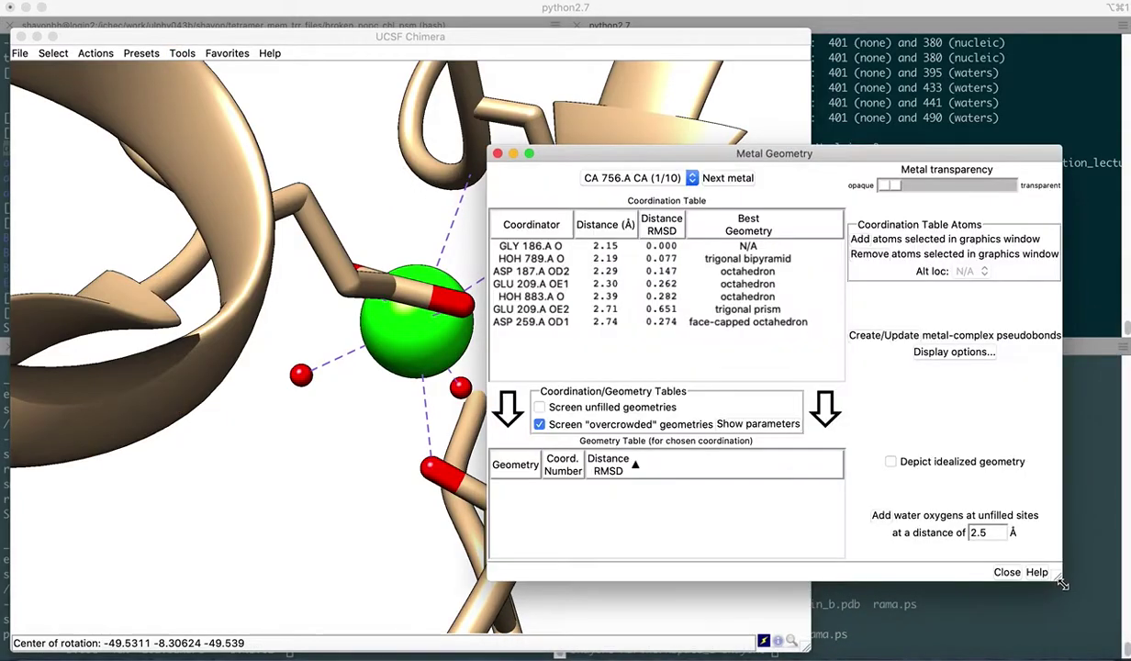
pyautogui.moveTo(781, 156); pyautogui.dragTo(850, 147)
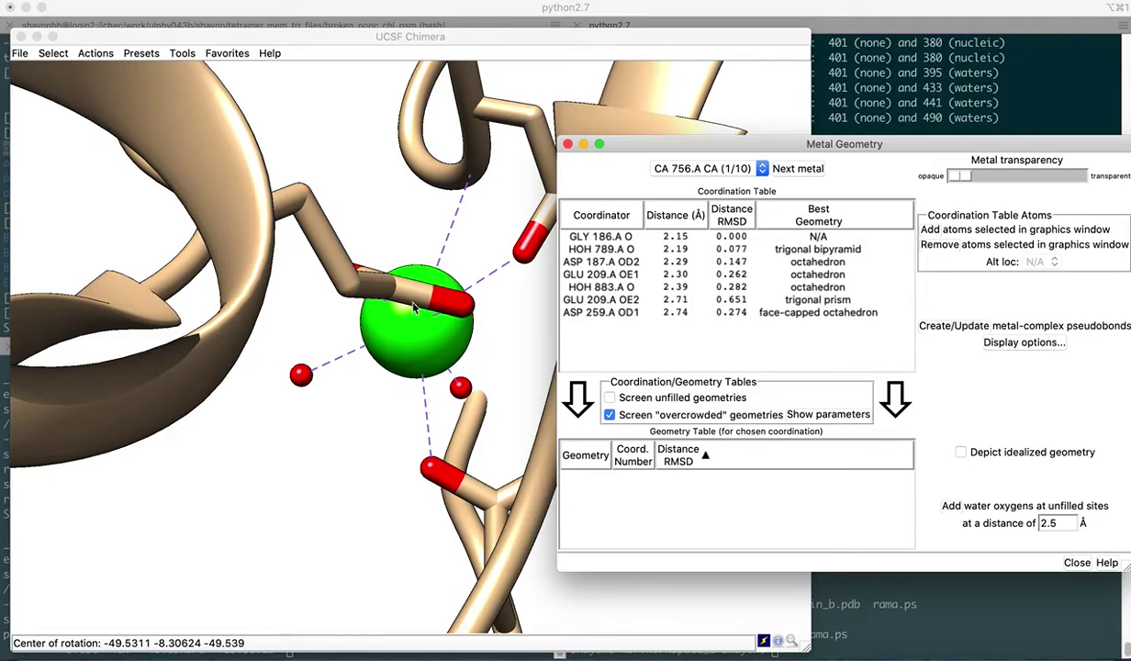
pyautogui.moveTo(691, 147); pyautogui.dragTo(638, 145)
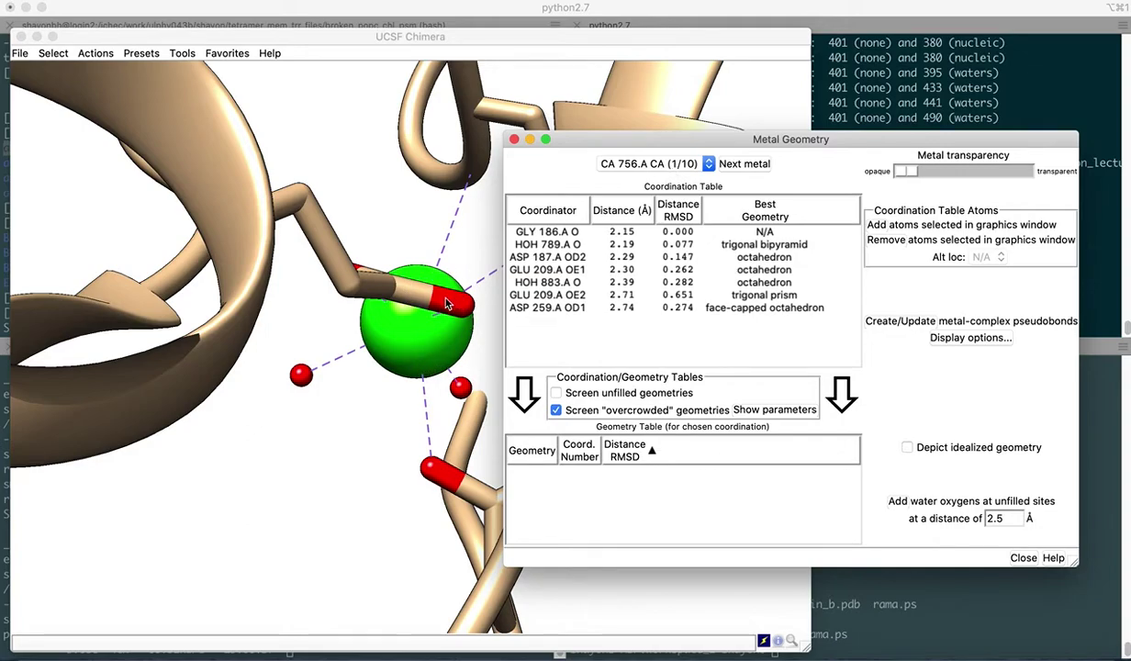
pyautogui.moveTo(567, 141); pyautogui.dragTo(728, 141)
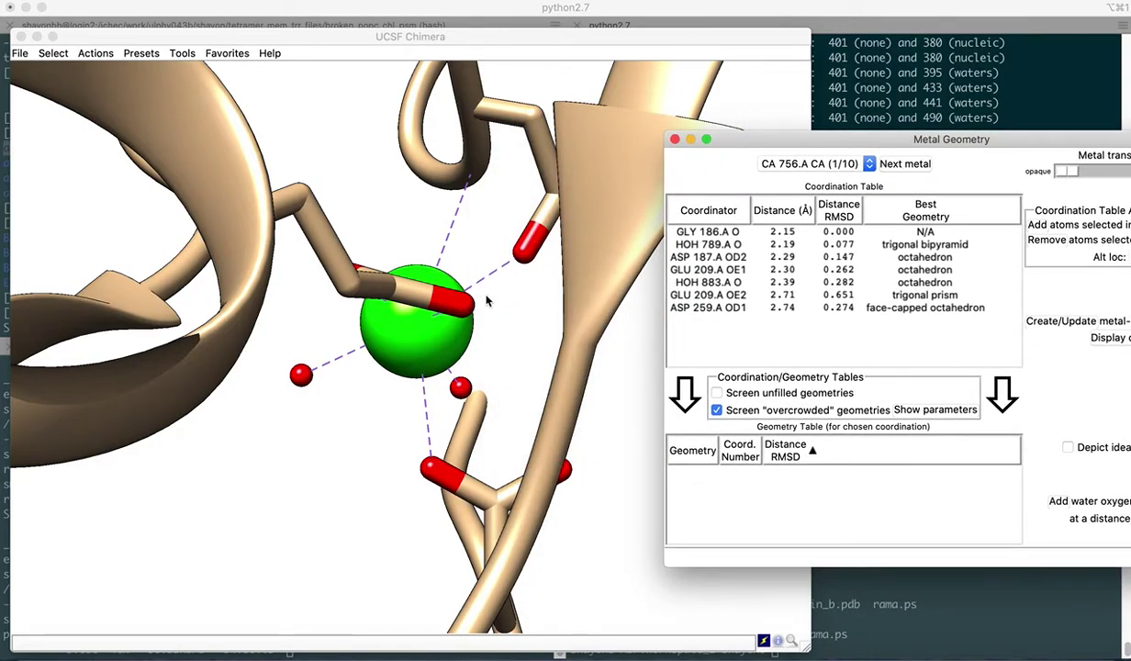
pyautogui.moveTo(471, 290); pyautogui.dragTo(504, 255)
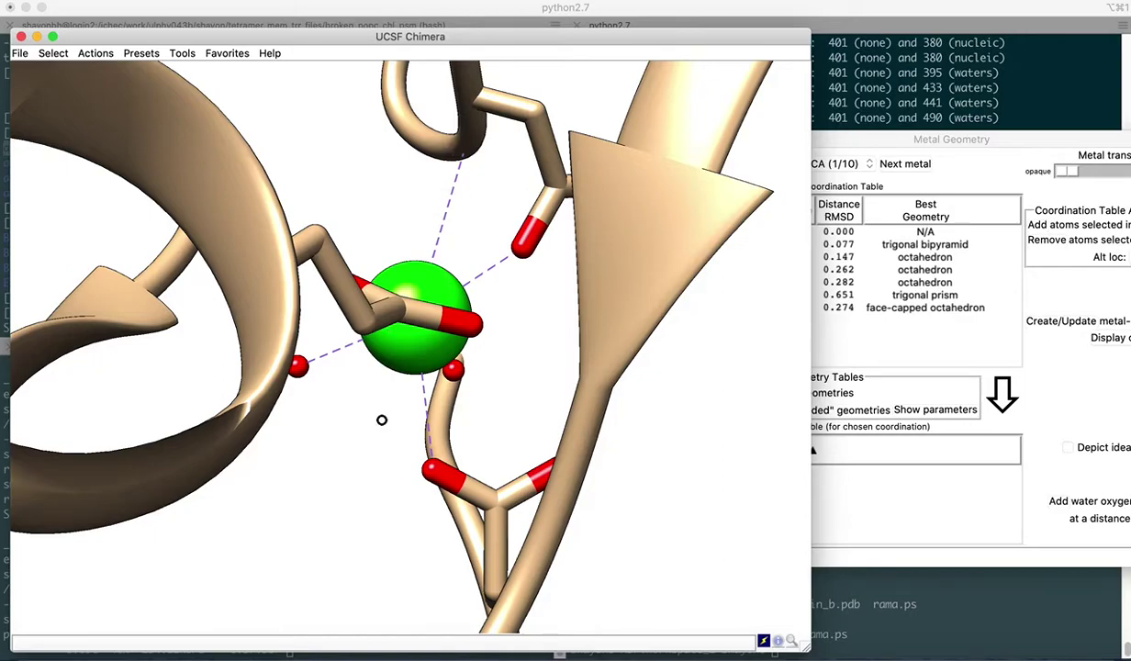
pyautogui.moveTo(384, 422); pyautogui.dragTo(374, 391)
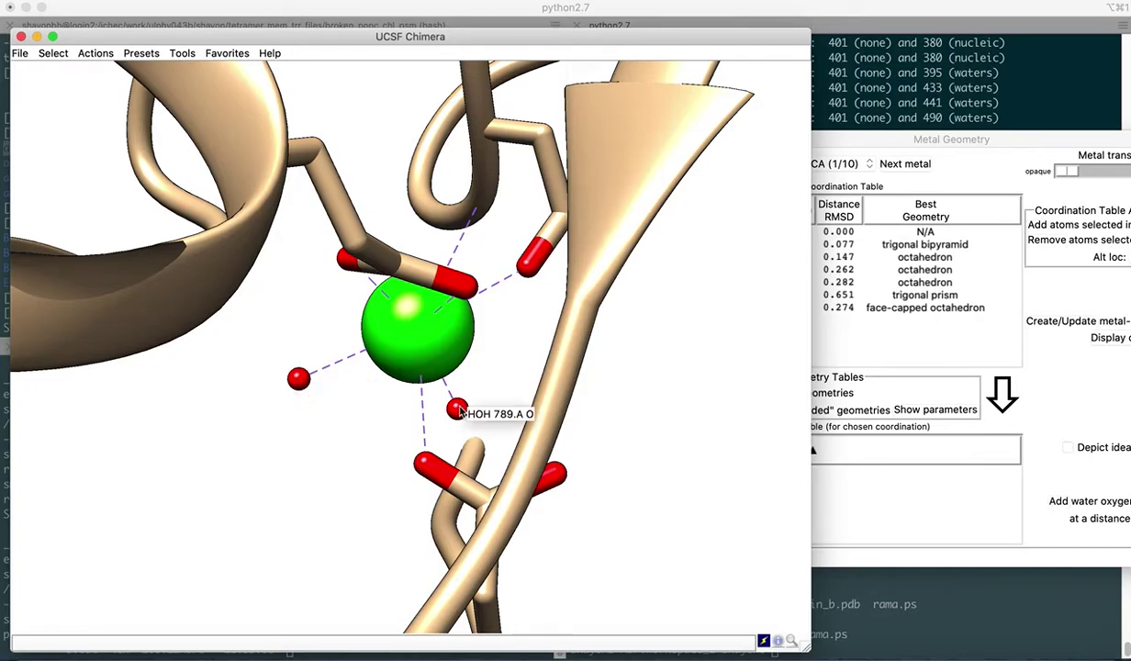
pyautogui.moveTo(881, 142); pyautogui.dragTo(717, 118)
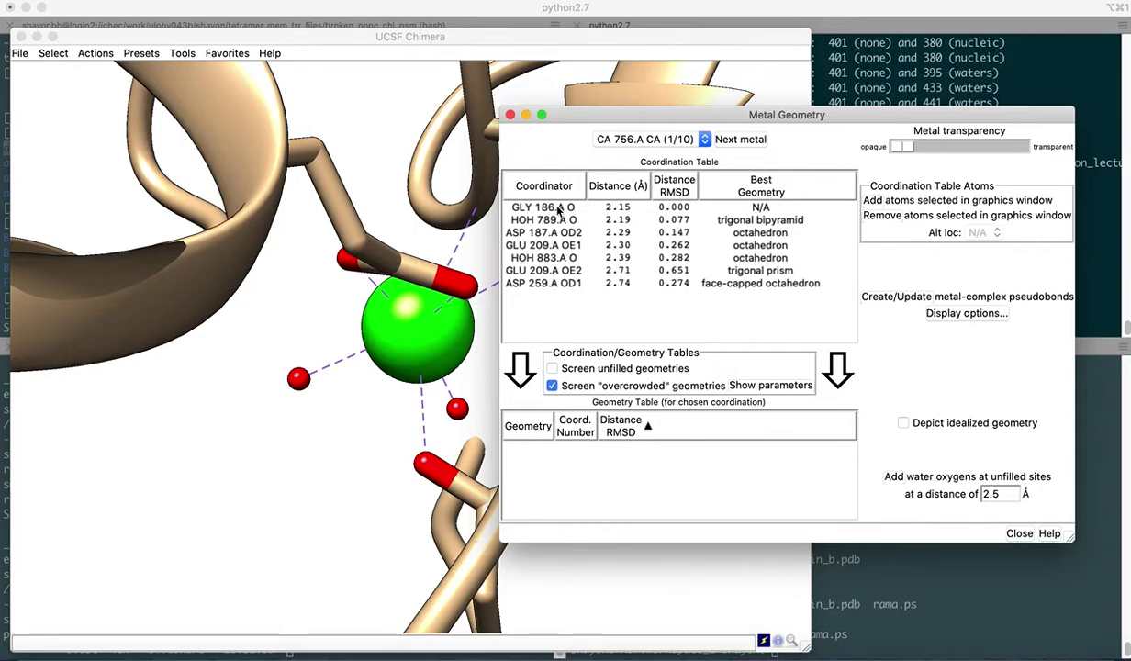
# Count GLY 186.A O and HOH 789.A O as coordinators of calcium CA 756.A
pyautogui.click(557, 210)
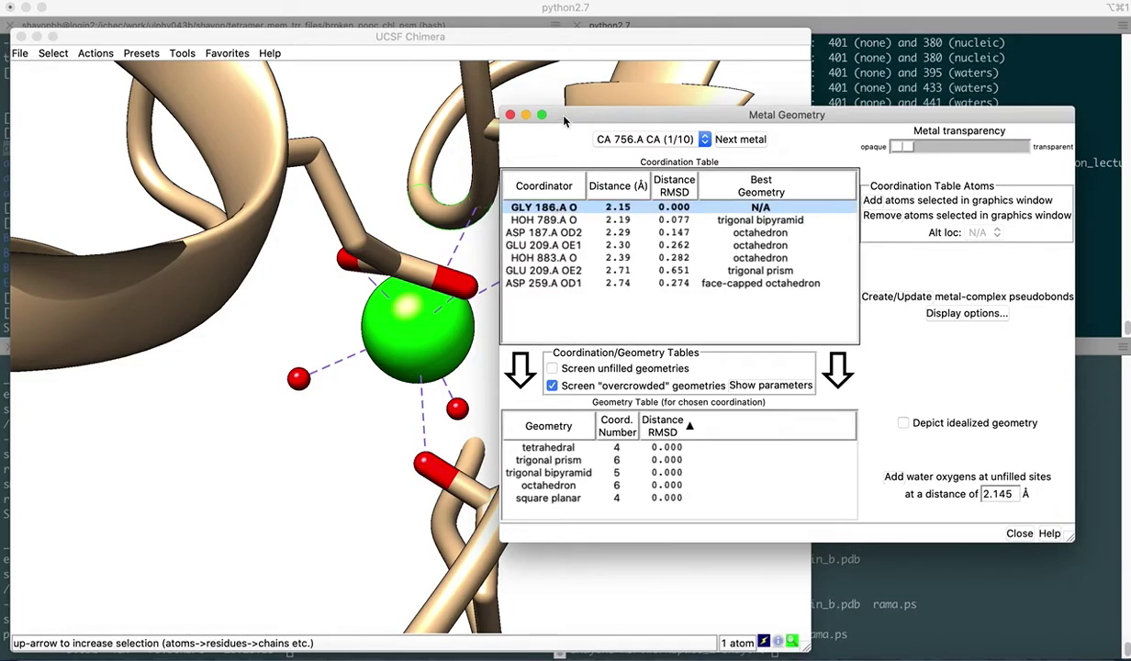
pyautogui.moveTo(565, 119); pyautogui.dragTo(654, 104)
pyautogui.moveTo(493, 292); pyautogui.dragTo(497, 354)
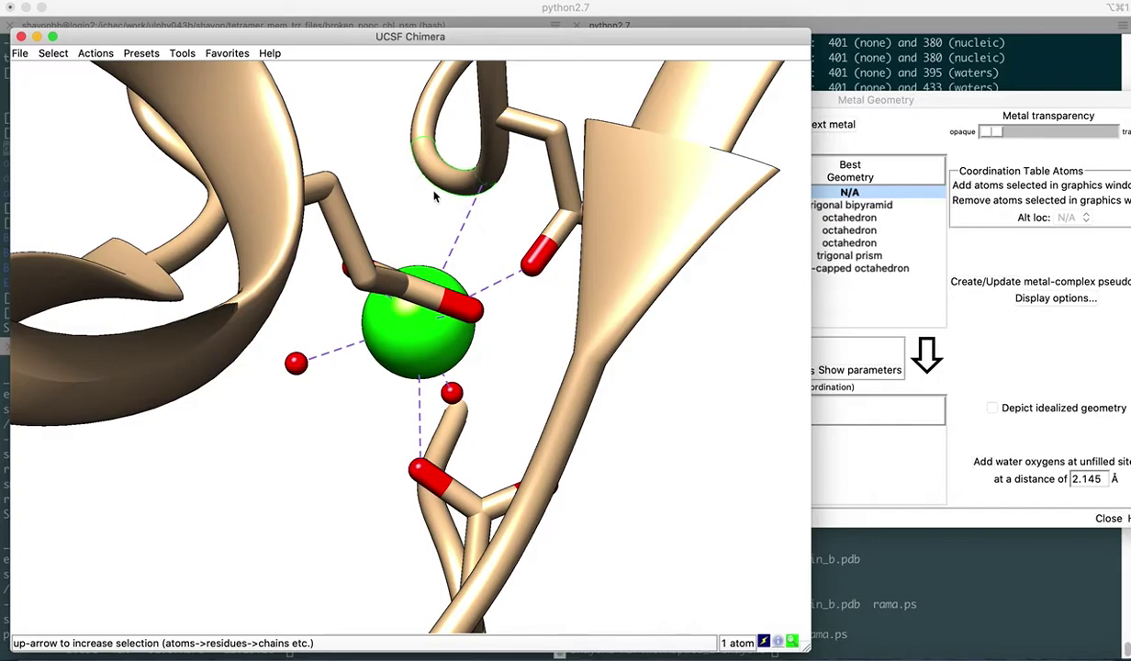
pyautogui.moveTo(477, 189)
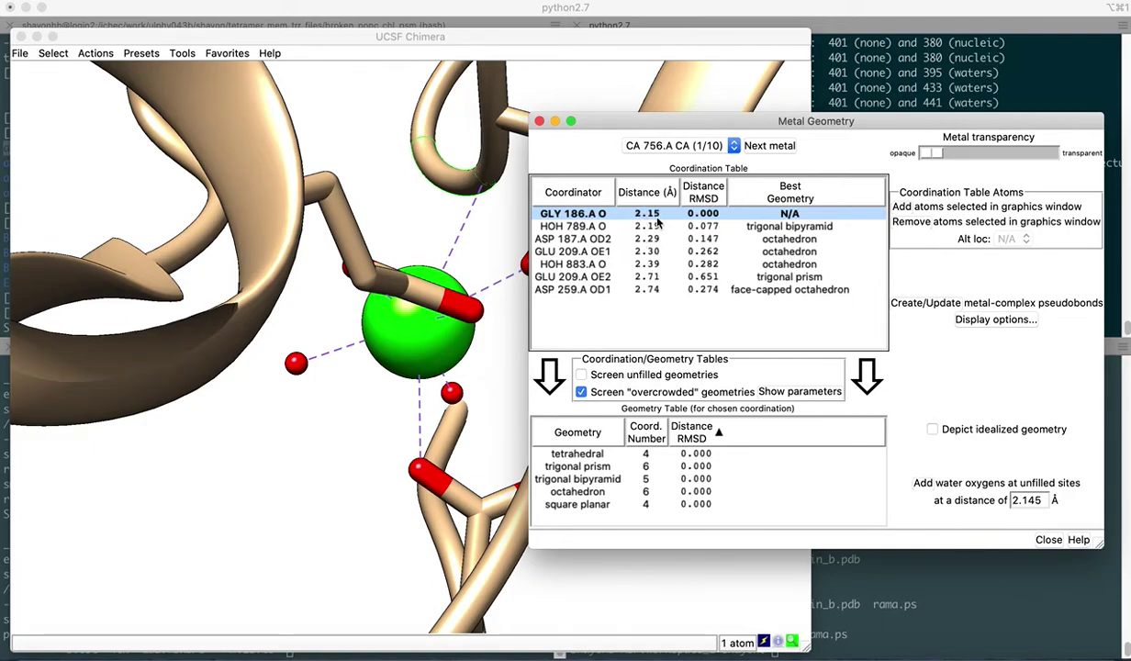
pyautogui.moveTo(673, 131); pyautogui.dragTo(673, 147)
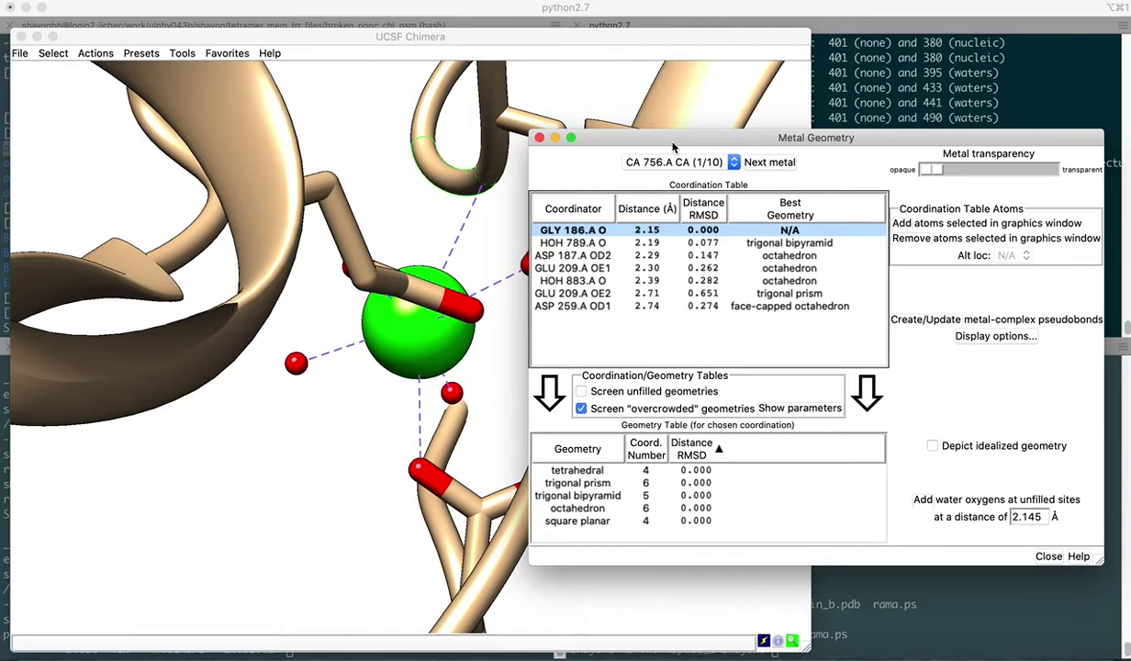
pyautogui.moveTo(656, 139); pyautogui.dragTo(616, 130)
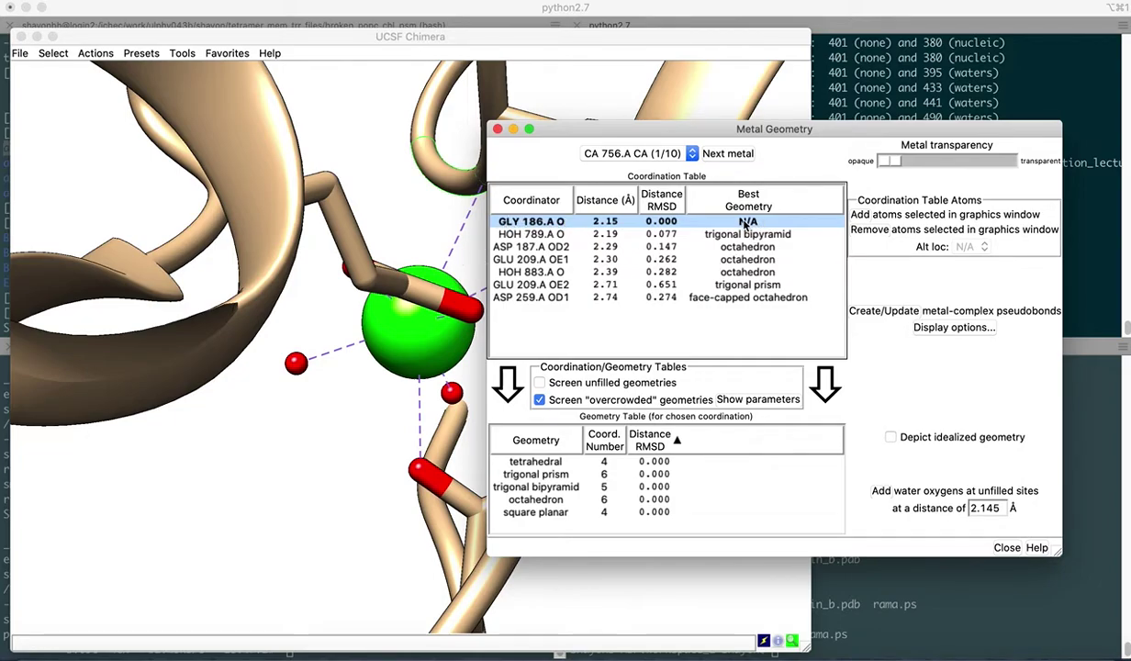
pyautogui.click(584, 235)
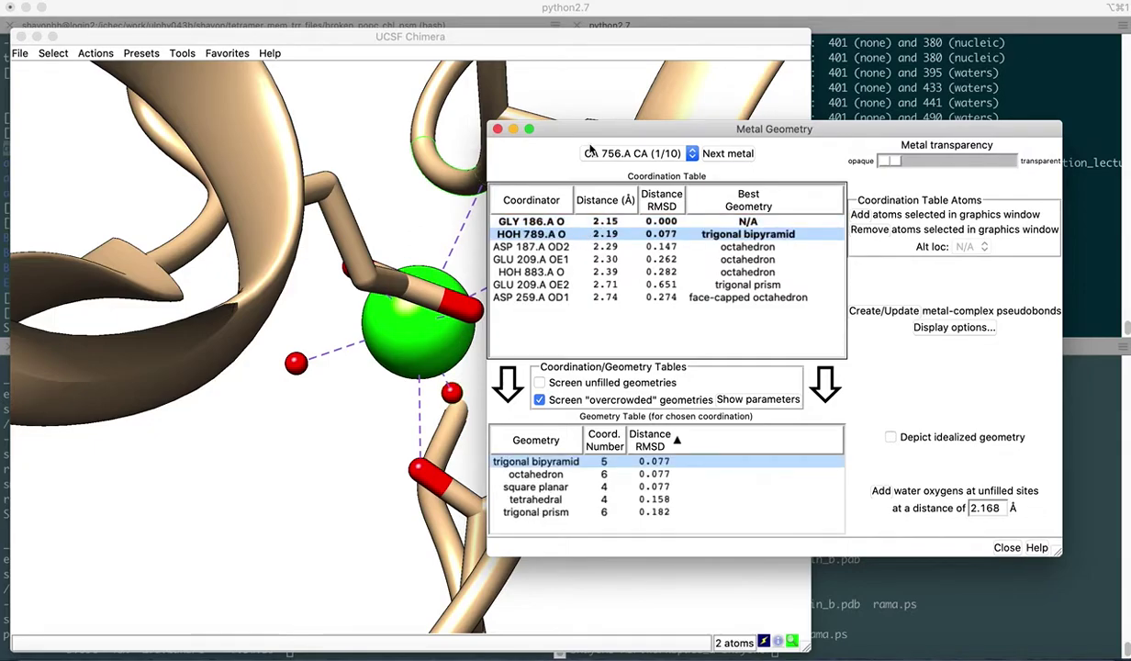
# Add ASP 187.A OD2, GLU 209.A OE1, HOH 883.A O, GLU 209.A OE2 and ASP 259.A OD1 as coordinators
pyautogui.moveTo(598, 134); pyautogui.dragTo(678, 126)
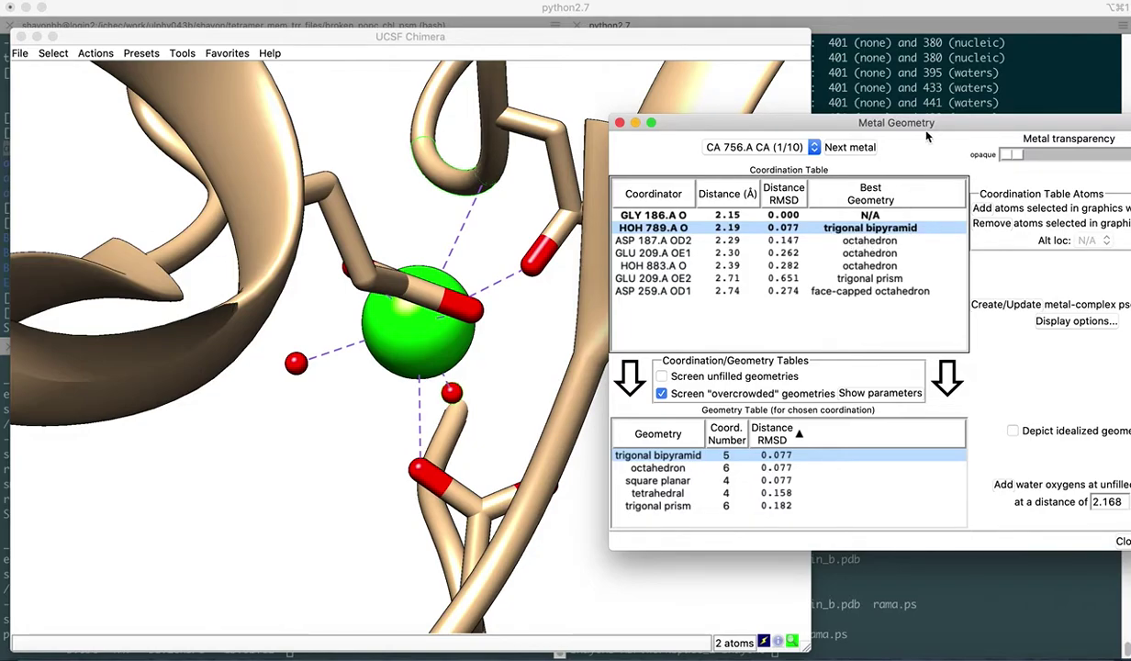
pyautogui.moveTo(906, 119); pyautogui.dragTo(887, 137)
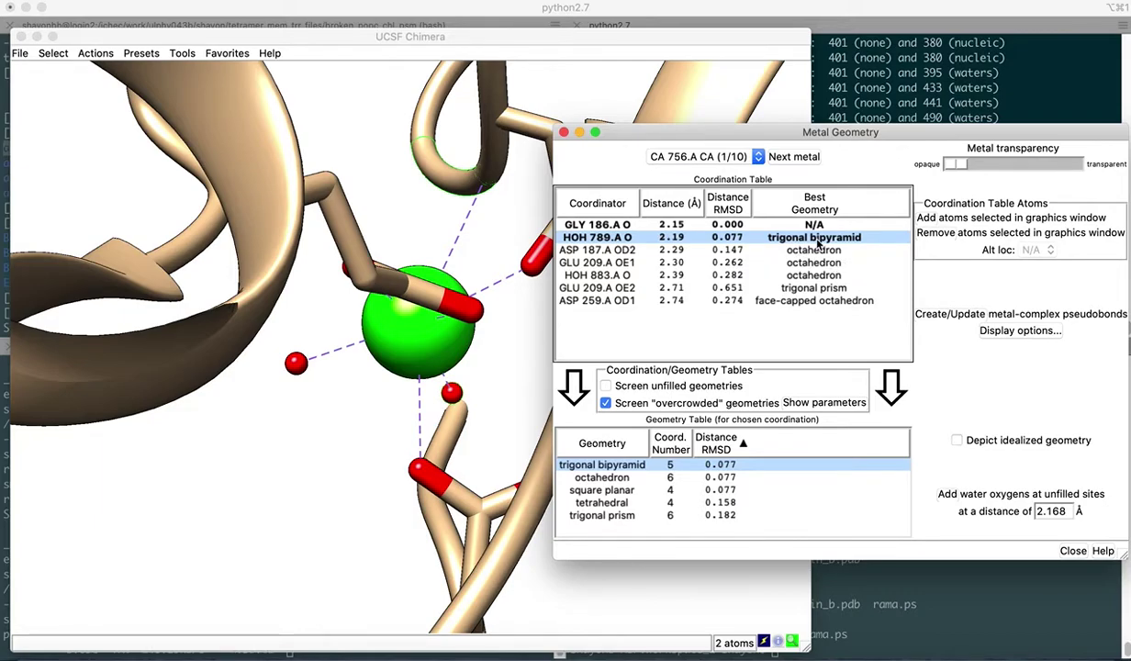
pyautogui.click(811, 255)
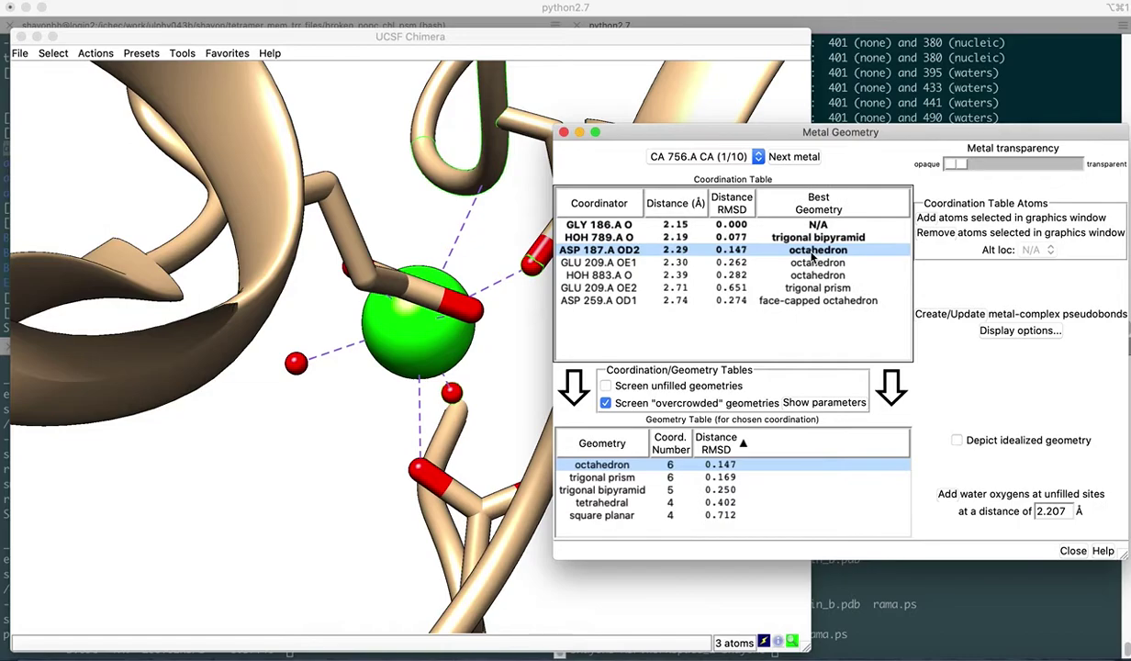
pyautogui.moveTo(632, 134); pyautogui.dragTo(696, 113)
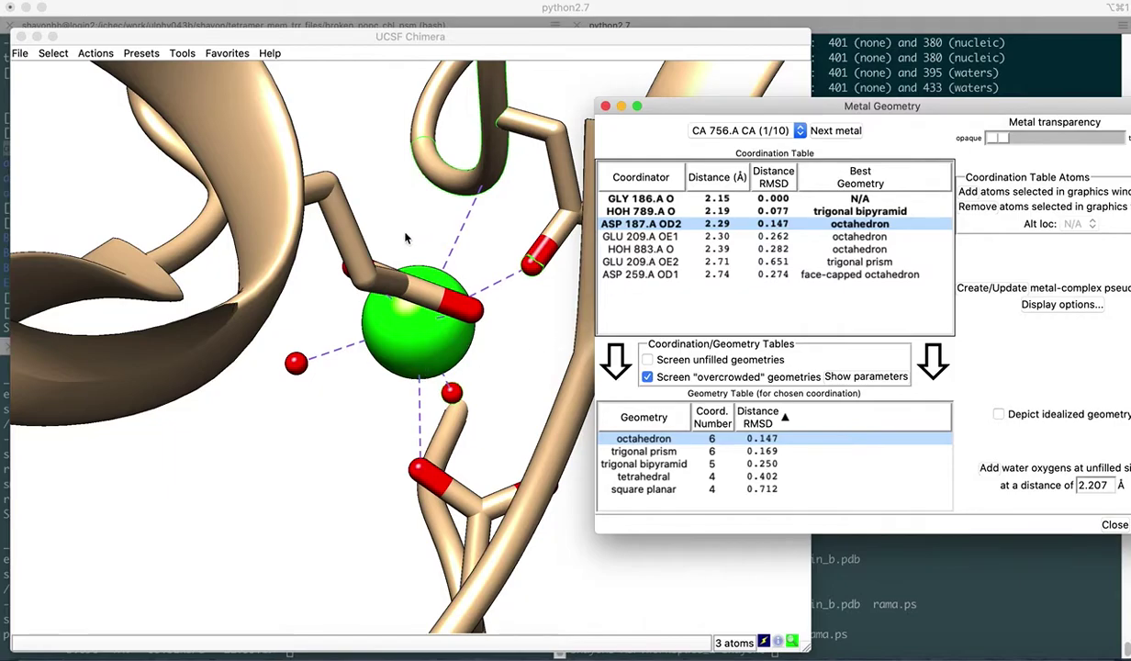
pyautogui.click(638, 236)
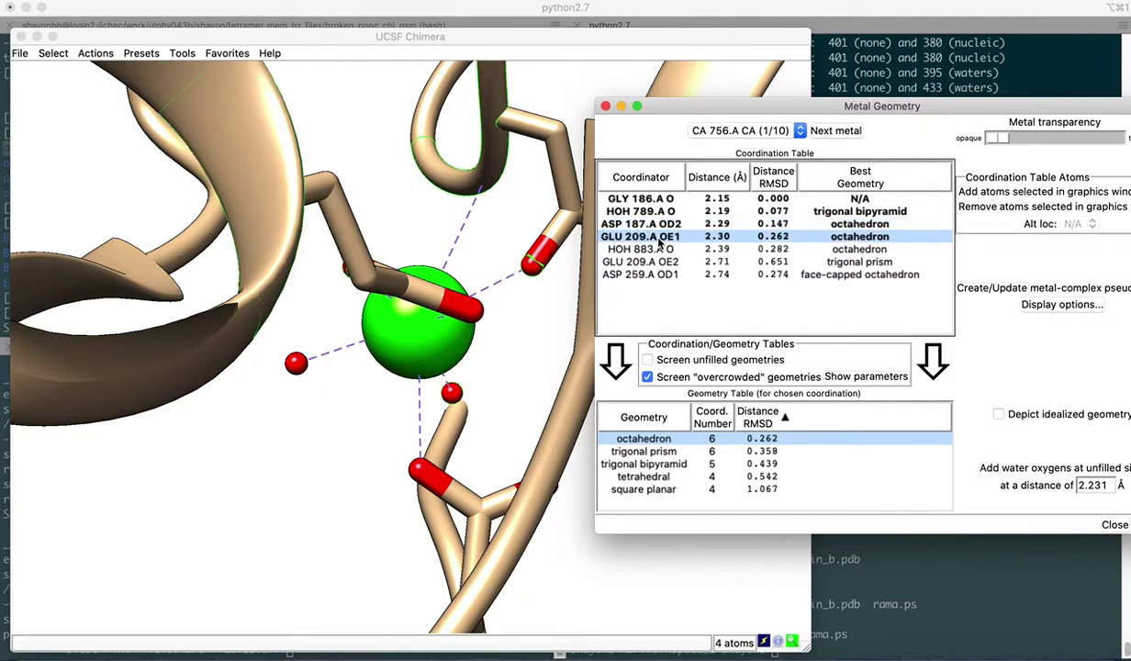
pyautogui.click(656, 251)
pyautogui.click(658, 263)
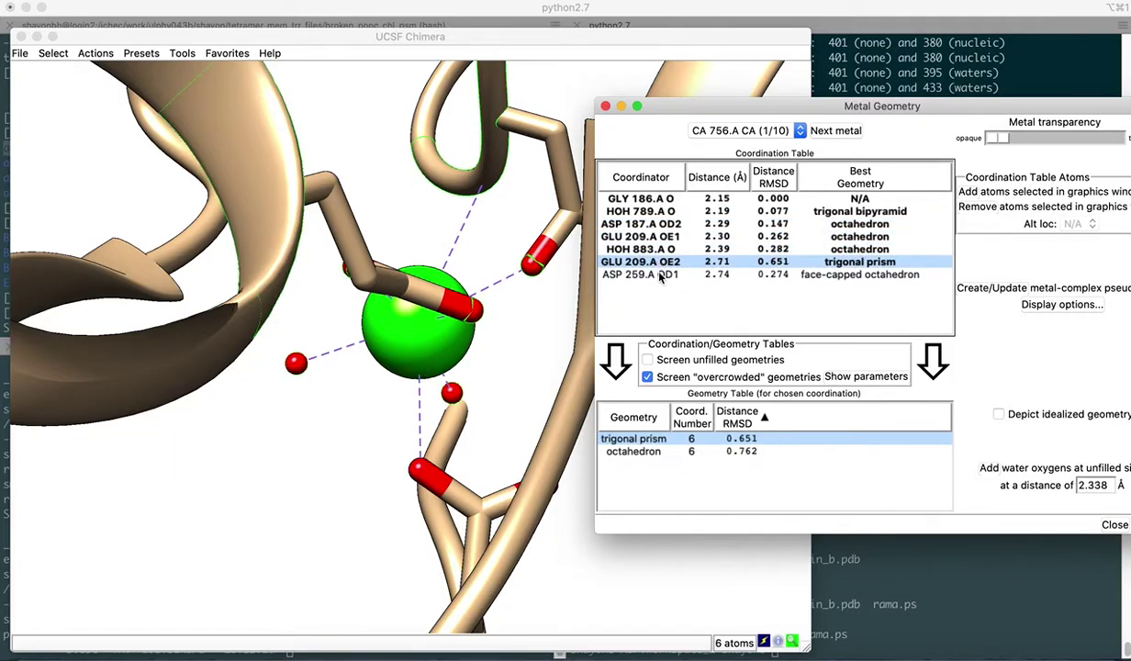
pyautogui.click(660, 275)
pyautogui.moveTo(709, 106); pyautogui.dragTo(626, 117)
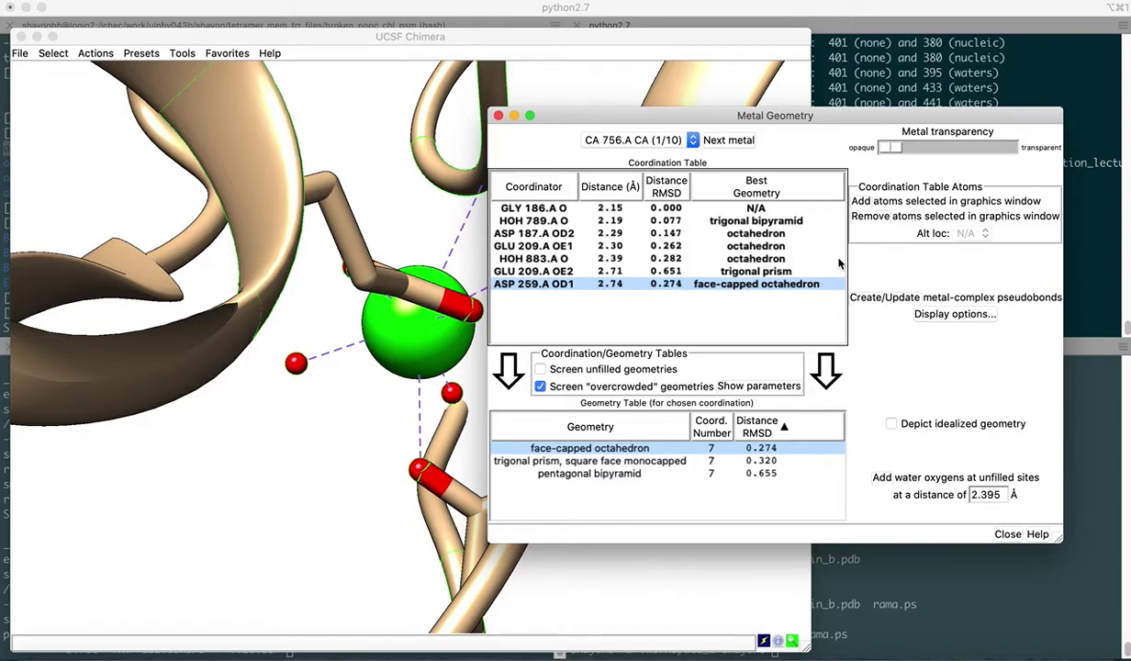
pyautogui.moveTo(817, 116); pyautogui.dragTo(844, 99)
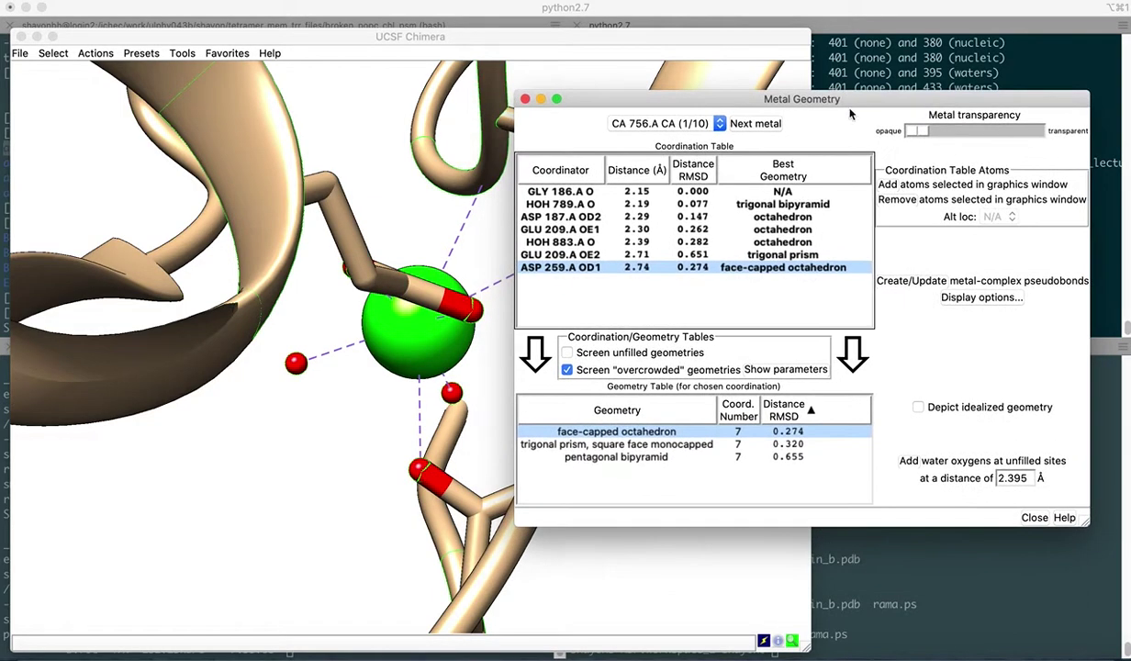
# Turn on 'Depict idealized geometry' and rotate the calcium site to inspect the yellow arrows
pyautogui.click(920, 407)
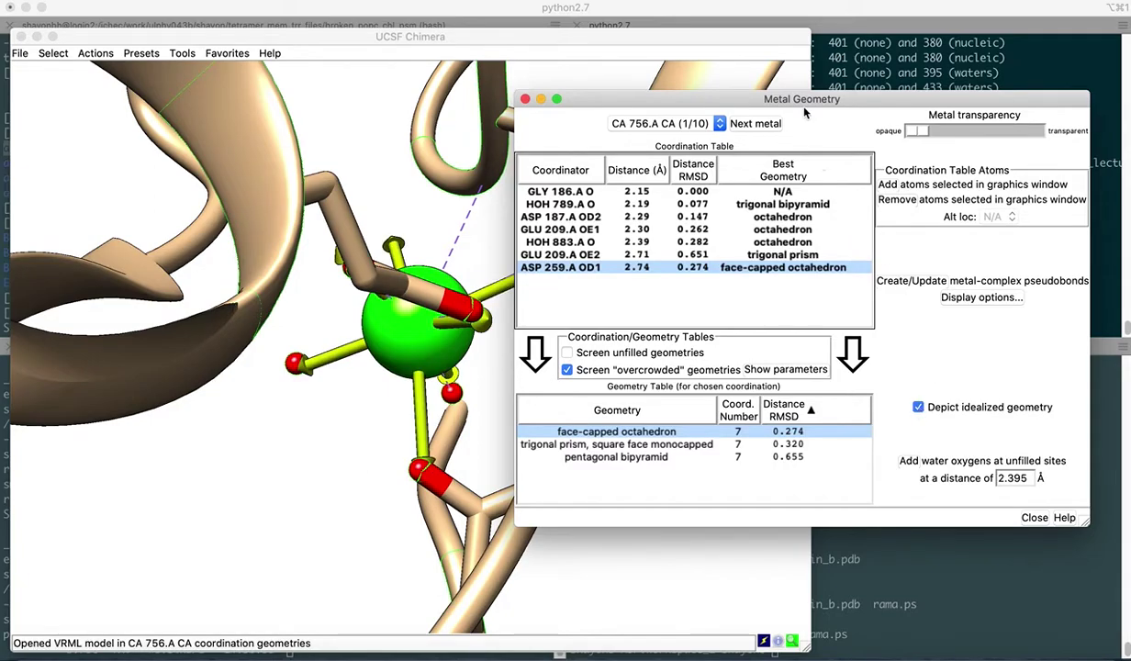
pyautogui.moveTo(807, 105); pyautogui.dragTo(842, 74)
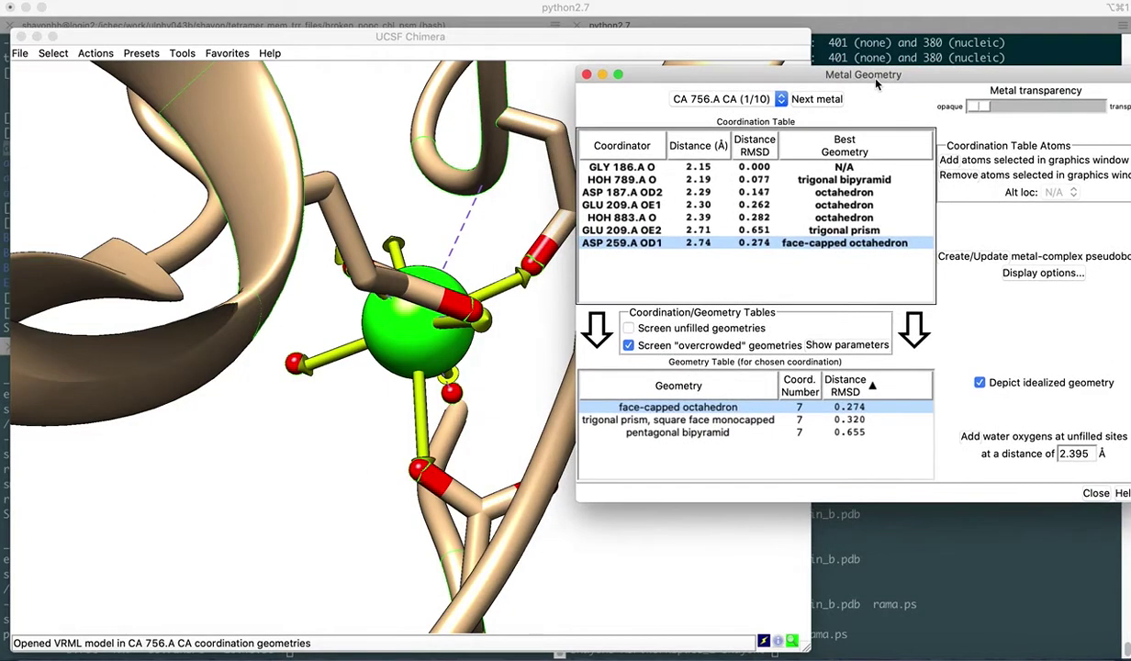
pyautogui.click(368, 397)
pyautogui.moveTo(369, 397); pyautogui.dragTo(350, 410)
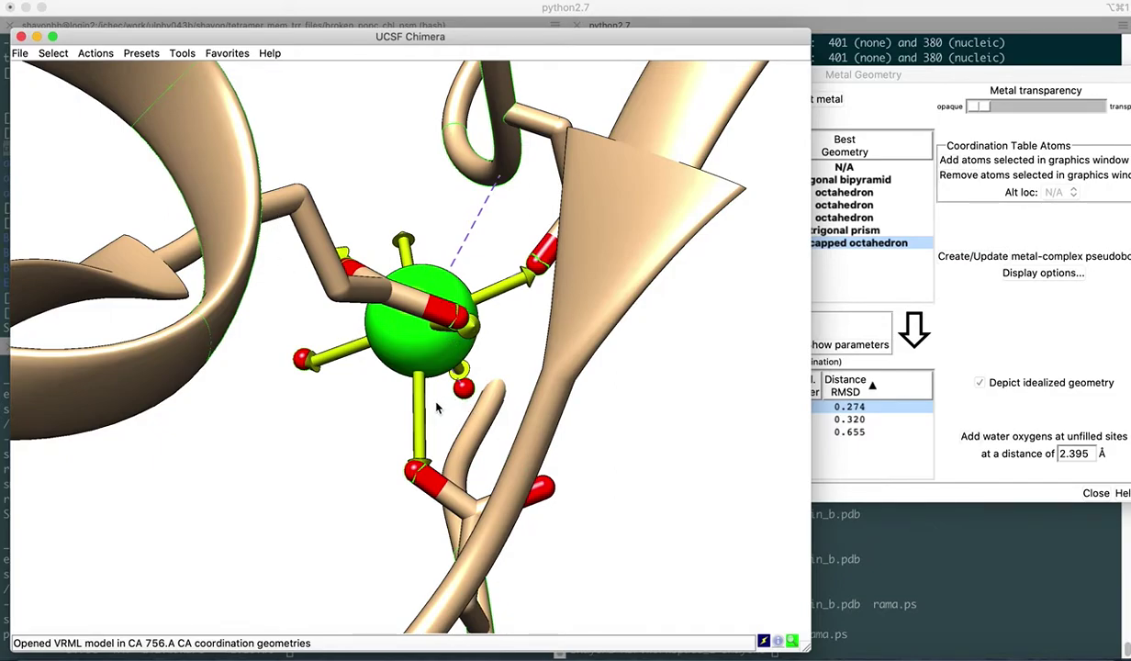
pyautogui.moveTo(877, 77); pyautogui.dragTo(849, 73)
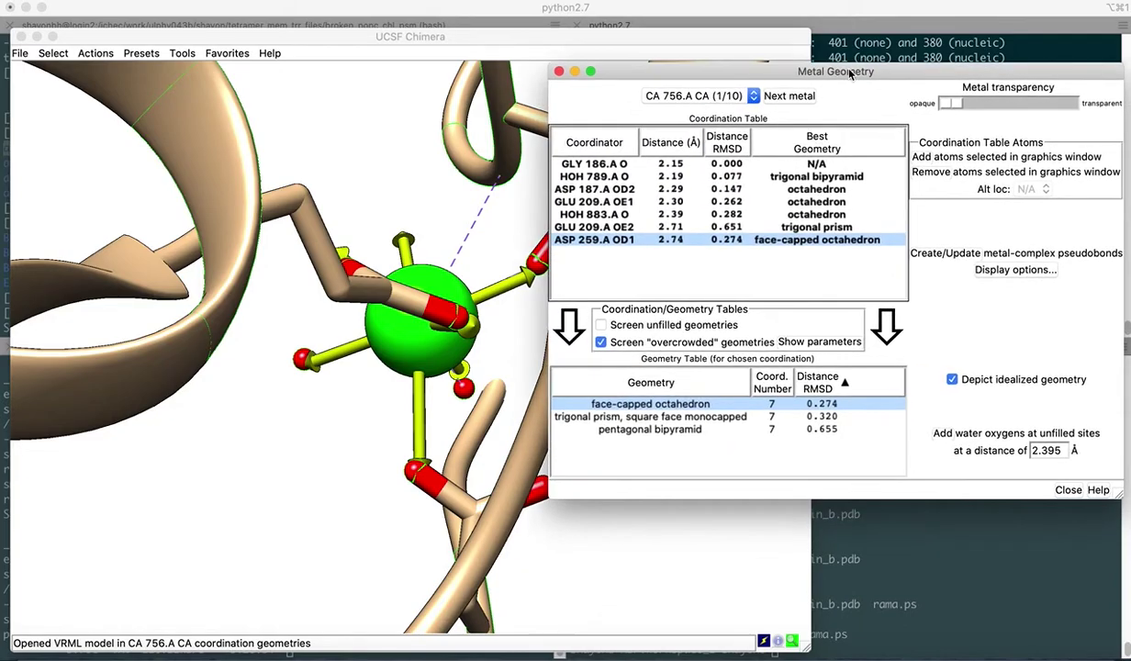
pyautogui.moveTo(506, 323); pyautogui.dragTo(528, 435)
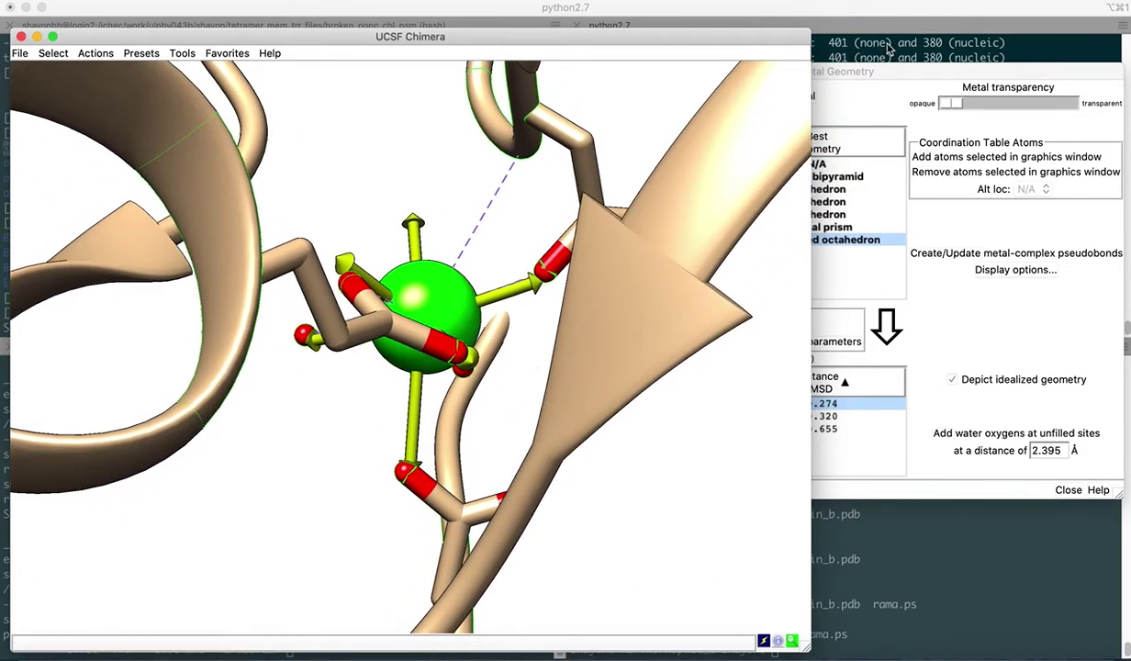
pyautogui.moveTo(889, 71); pyautogui.dragTo(832, 67)
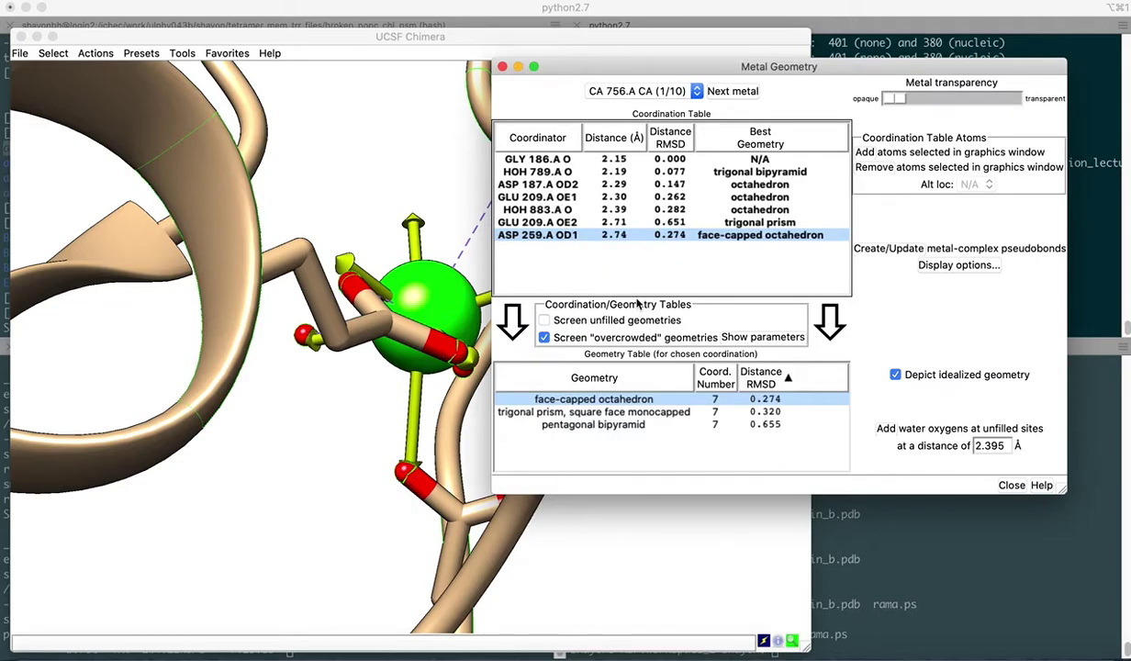
# Compare the face-capped octahedron and trigonal prism fits, ending on pentagonal bipyramid
pyautogui.click(677, 415)
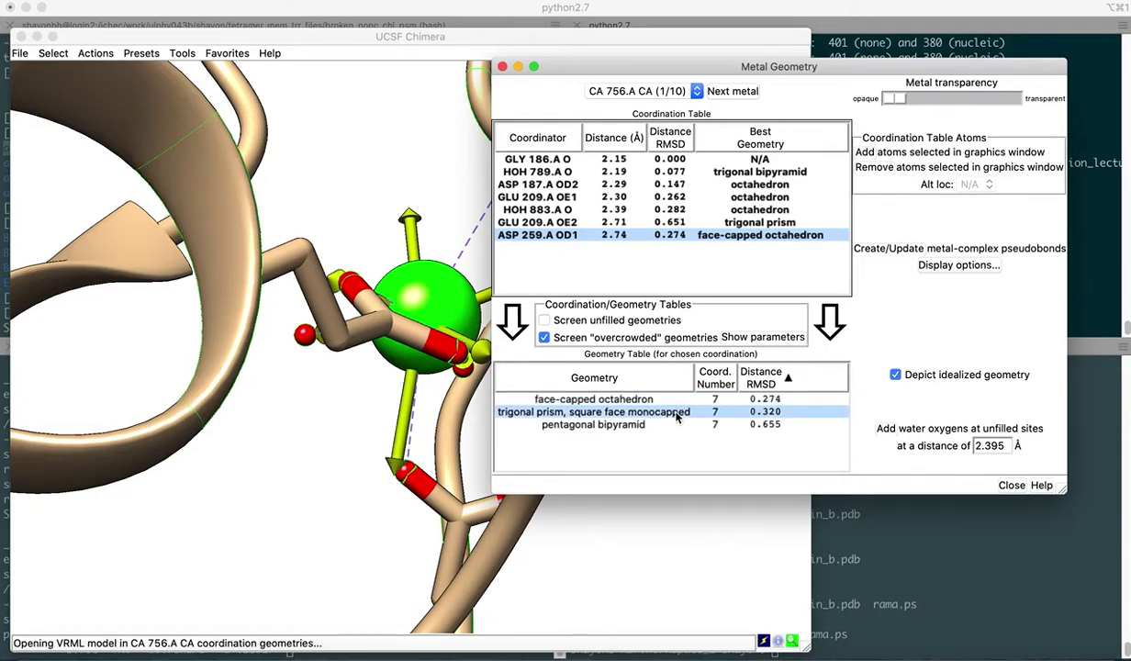
pyautogui.click(628, 399)
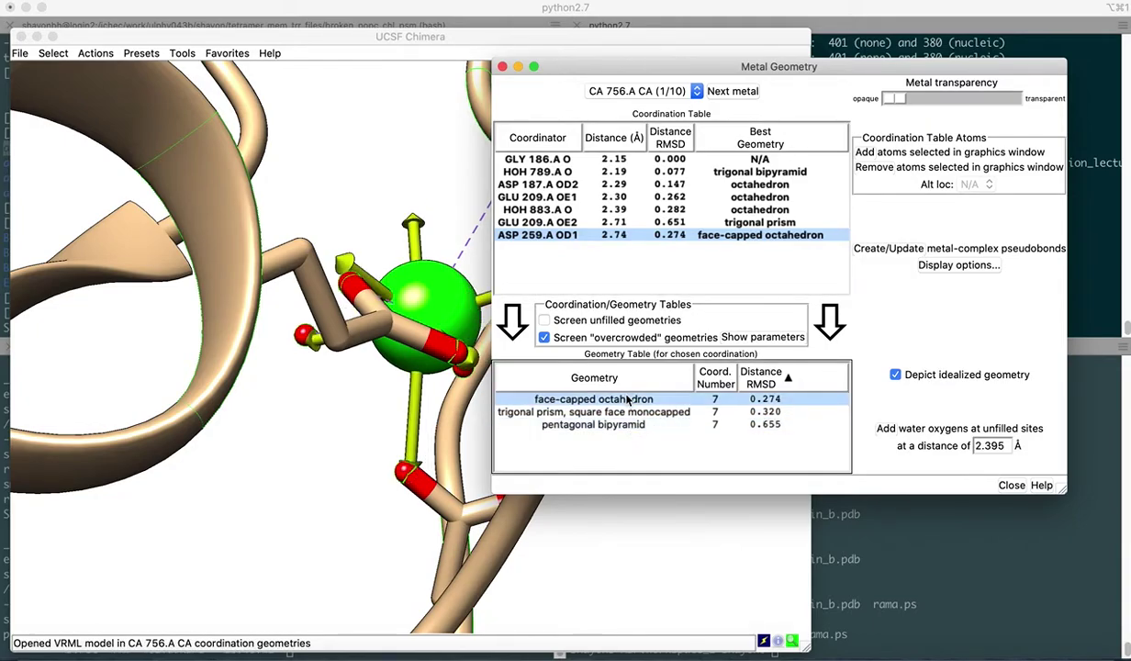
pyautogui.click(627, 412)
pyautogui.click(625, 425)
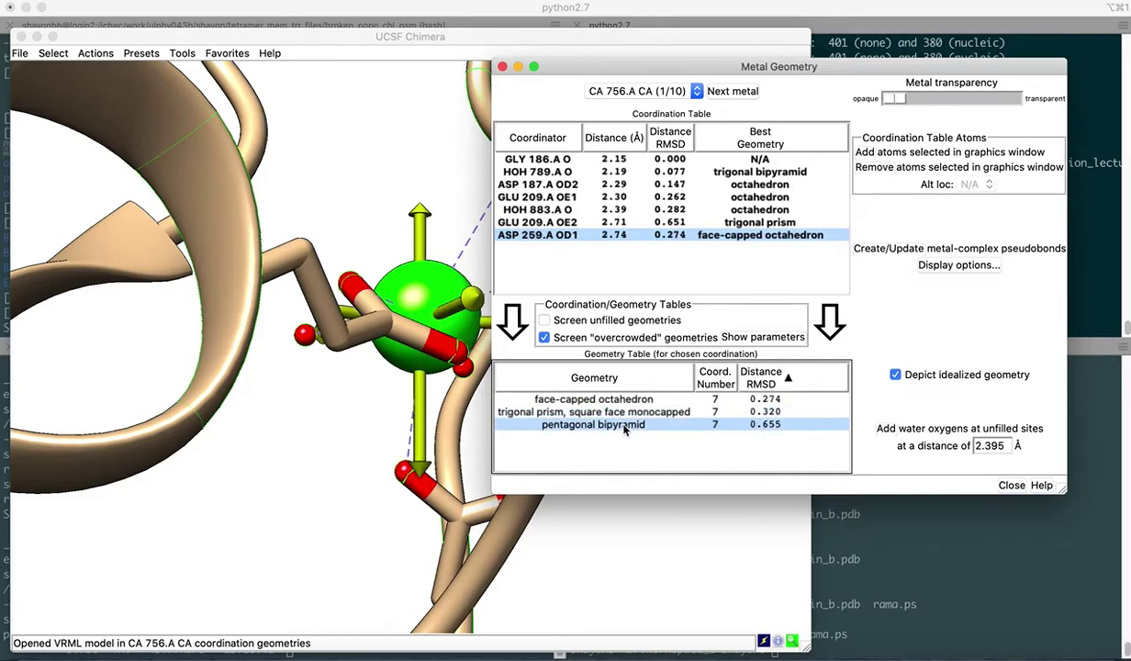
pyautogui.click(624, 401)
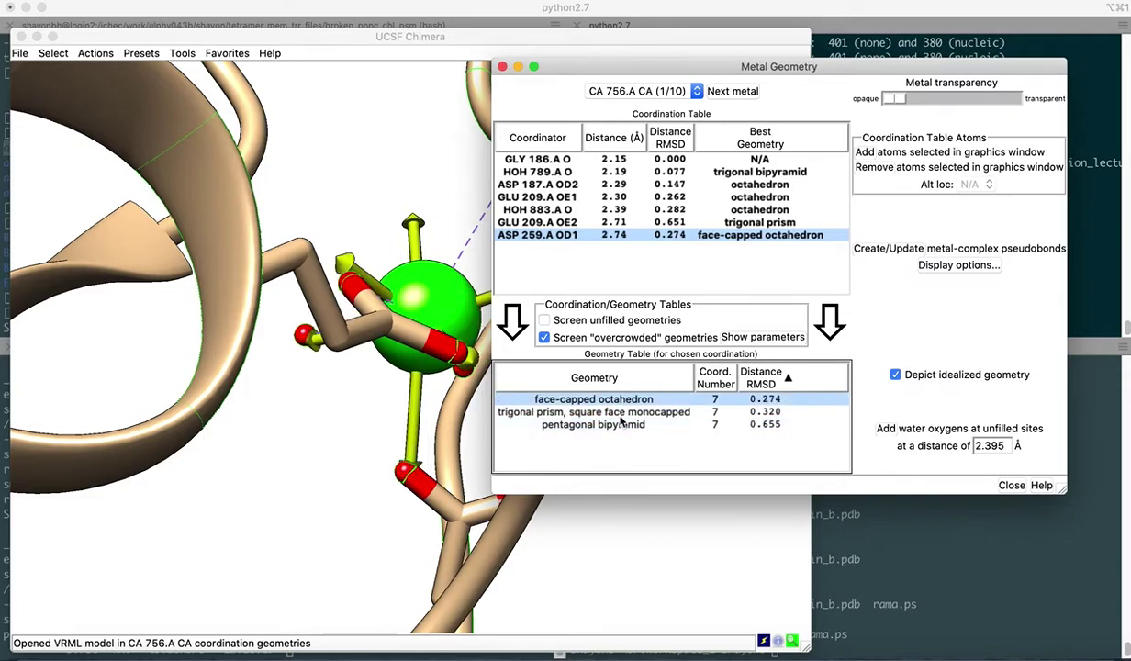
pyautogui.click(622, 413)
pyautogui.click(597, 424)
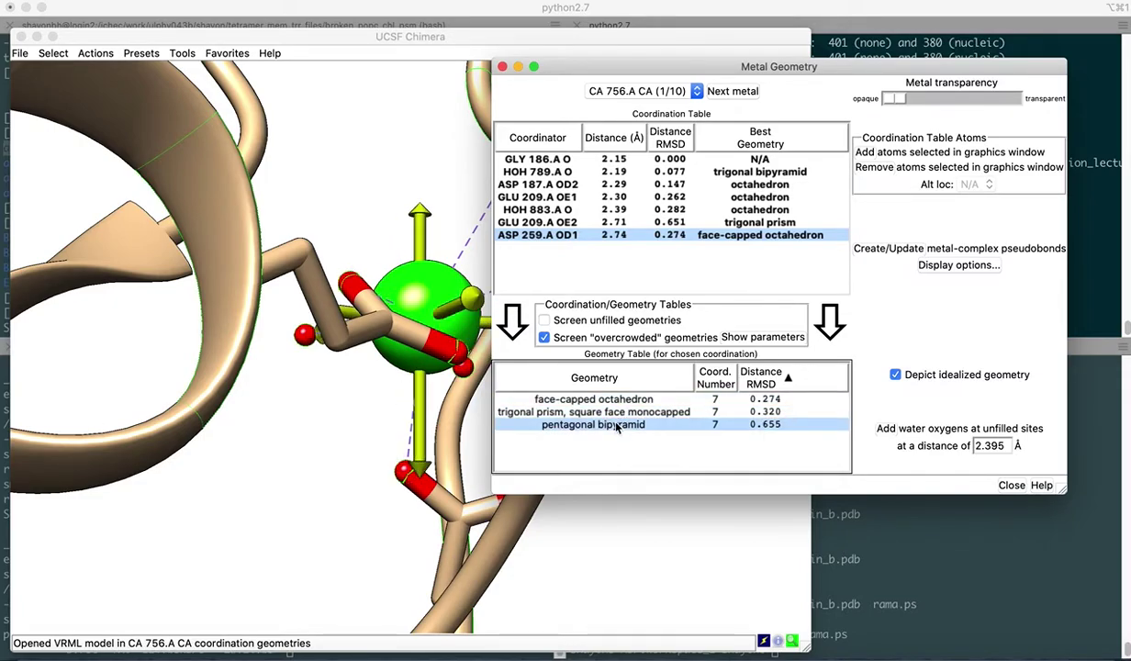
pyautogui.moveTo(648, 70)
pyautogui.mouseDown()
pyautogui.moveTo(683, 60)
pyautogui.moveTo(666, 71)
pyautogui.mouseUp()
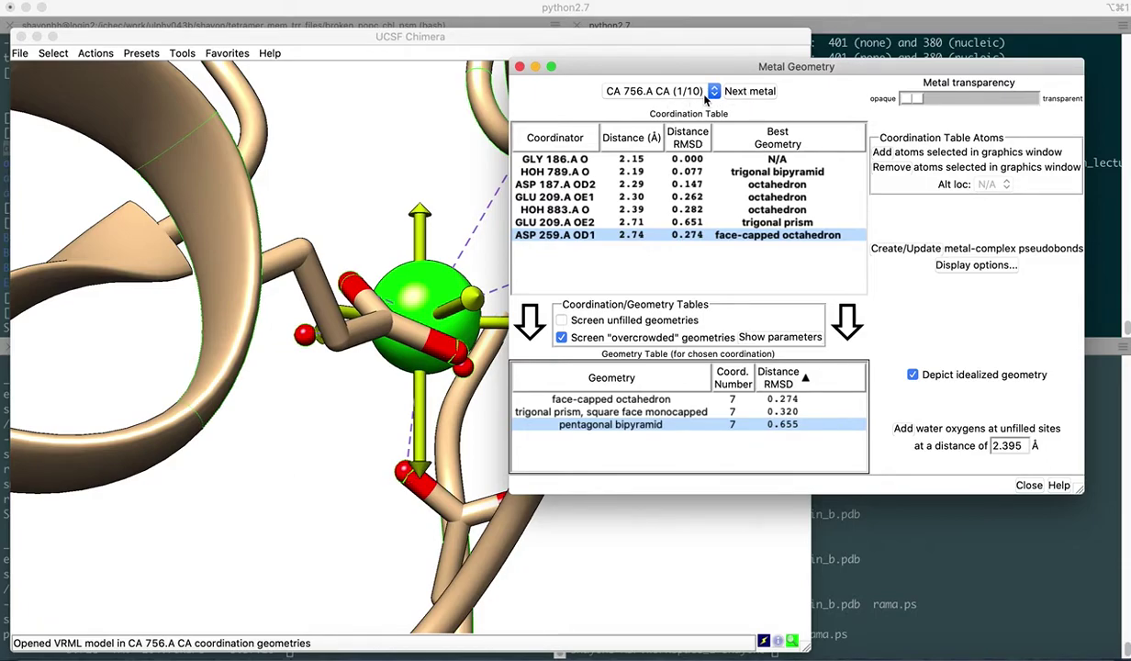
# Move to calcium CA 757.A and count its six coordinators from ASP 66.A OD2 to VAL 145.A N
pyautogui.click(749, 93)
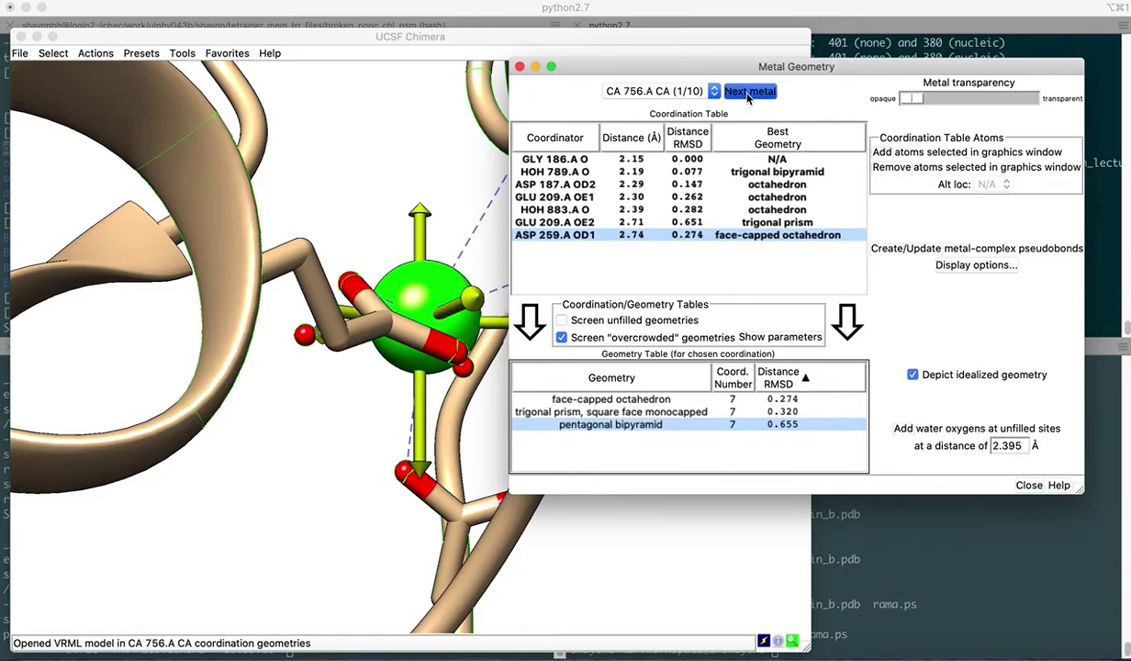
pyautogui.moveTo(678, 68); pyautogui.dragTo(757, 32)
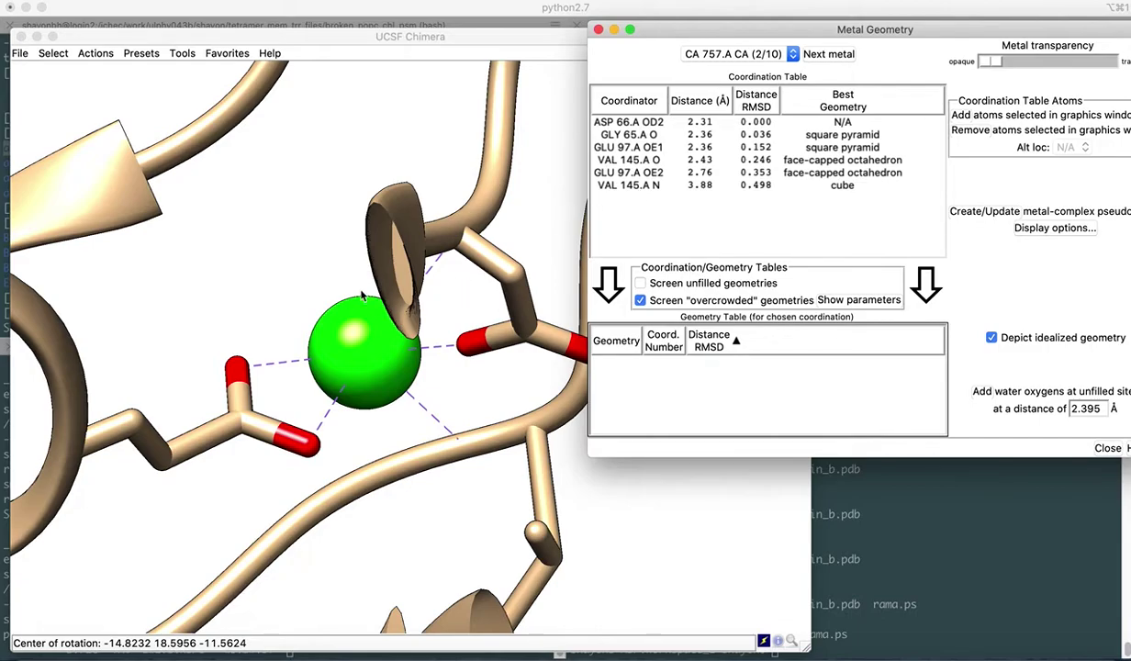
pyautogui.click(658, 128)
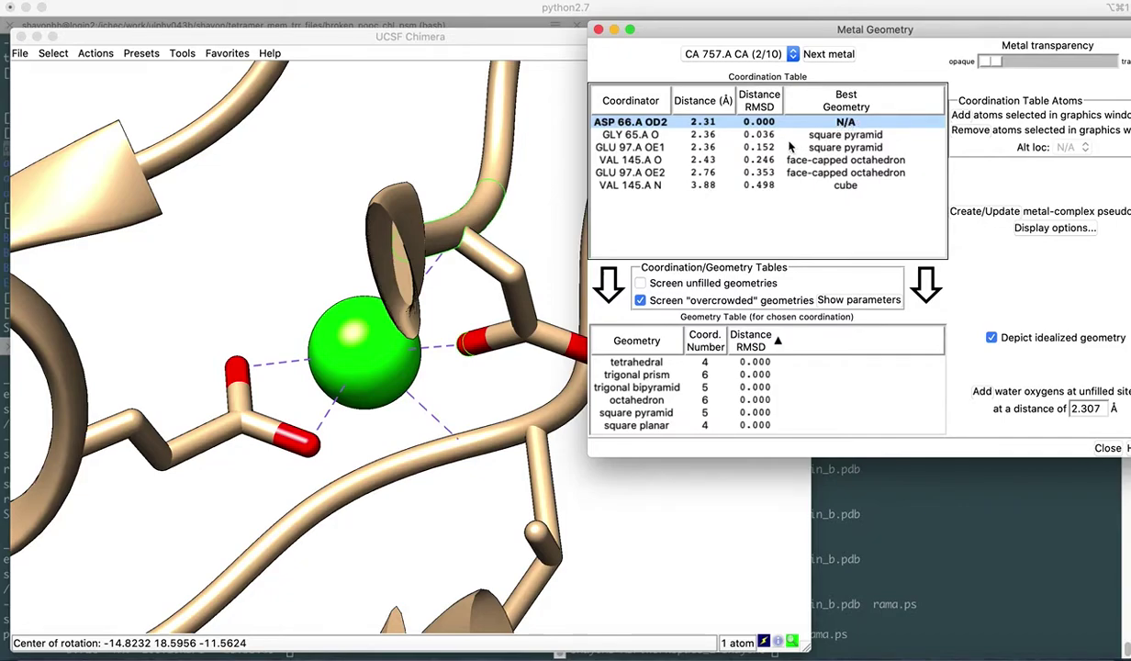
pyautogui.click(760, 135)
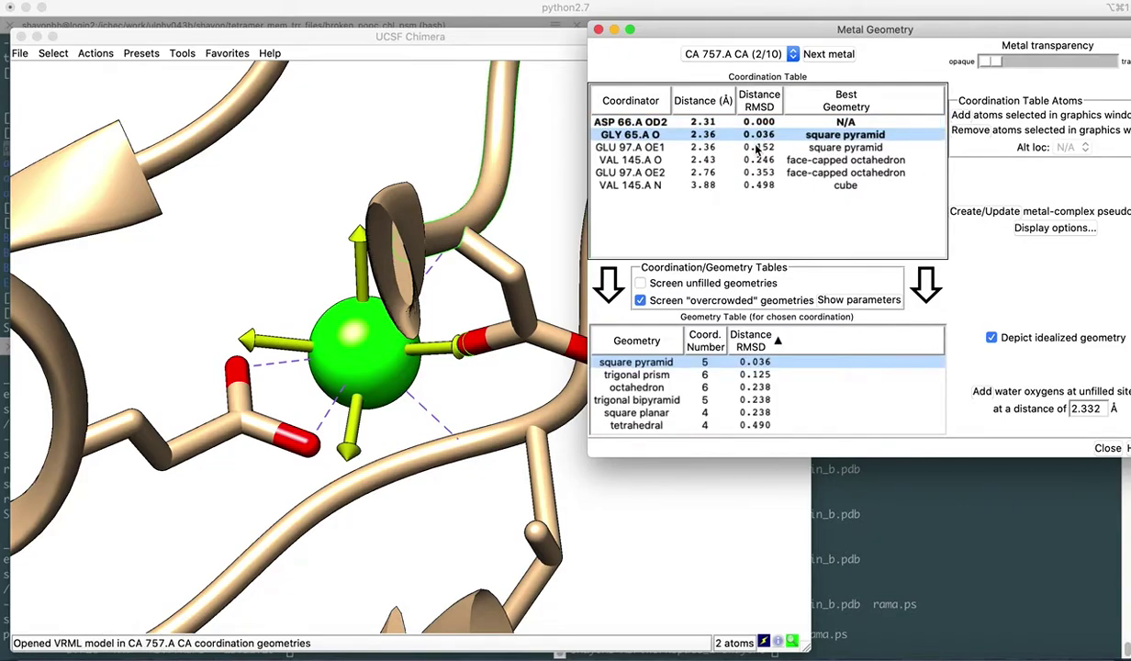
pyautogui.click(759, 148)
pyautogui.click(757, 161)
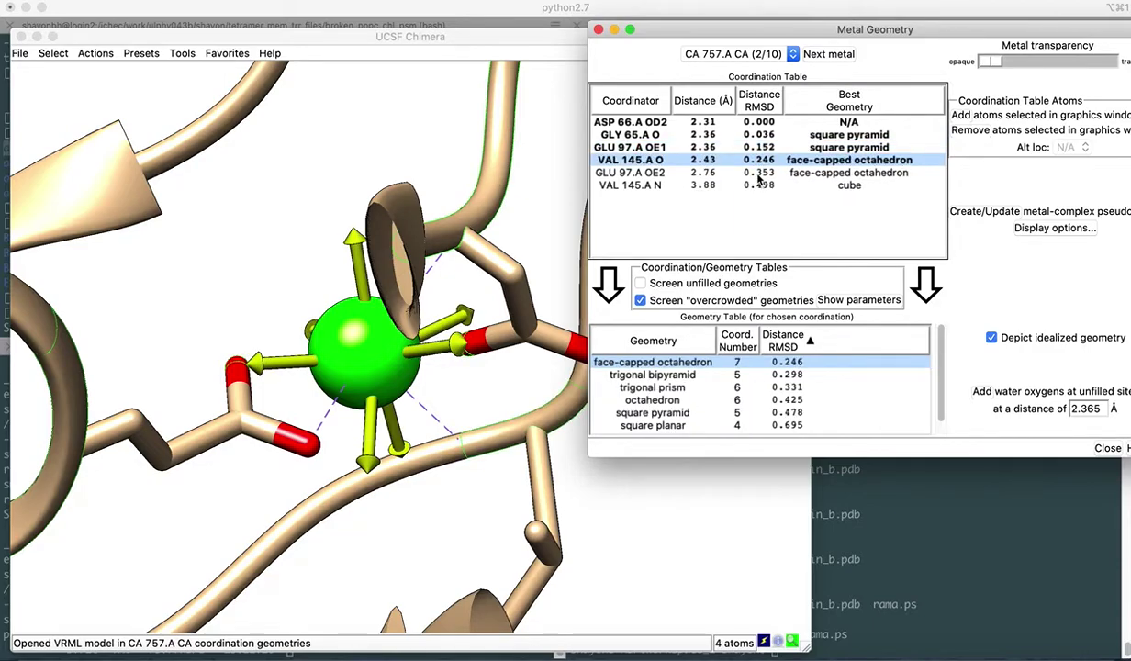
pyautogui.click(758, 174)
pyautogui.click(759, 186)
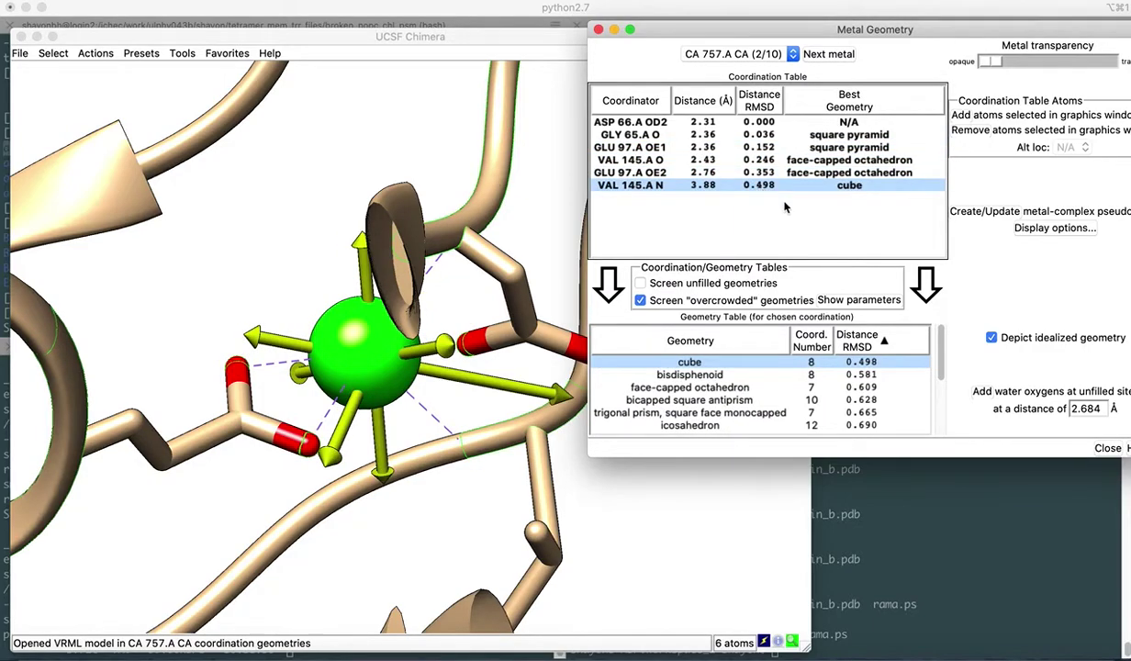
# Rotate the molecule to inspect the yellow cube arrows around CA 757.A
pyautogui.moveTo(493, 419)
pyautogui.mouseDown()
pyautogui.moveTo(457, 421)
pyautogui.moveTo(458, 394)
pyautogui.moveTo(494, 407)
pyautogui.mouseUp()
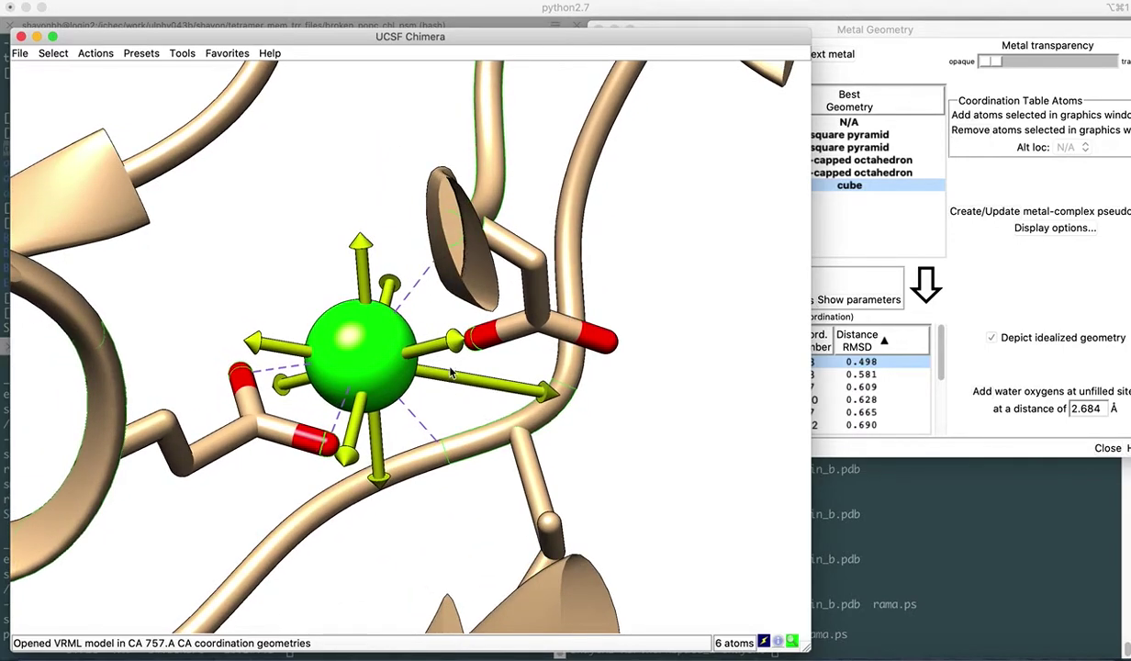
pyautogui.moveTo(437, 380)
pyautogui.mouseDown()
pyautogui.moveTo(444, 394)
pyautogui.moveTo(431, 403)
pyautogui.moveTo(441, 379)
pyautogui.moveTo(430, 360)
pyautogui.mouseUp()
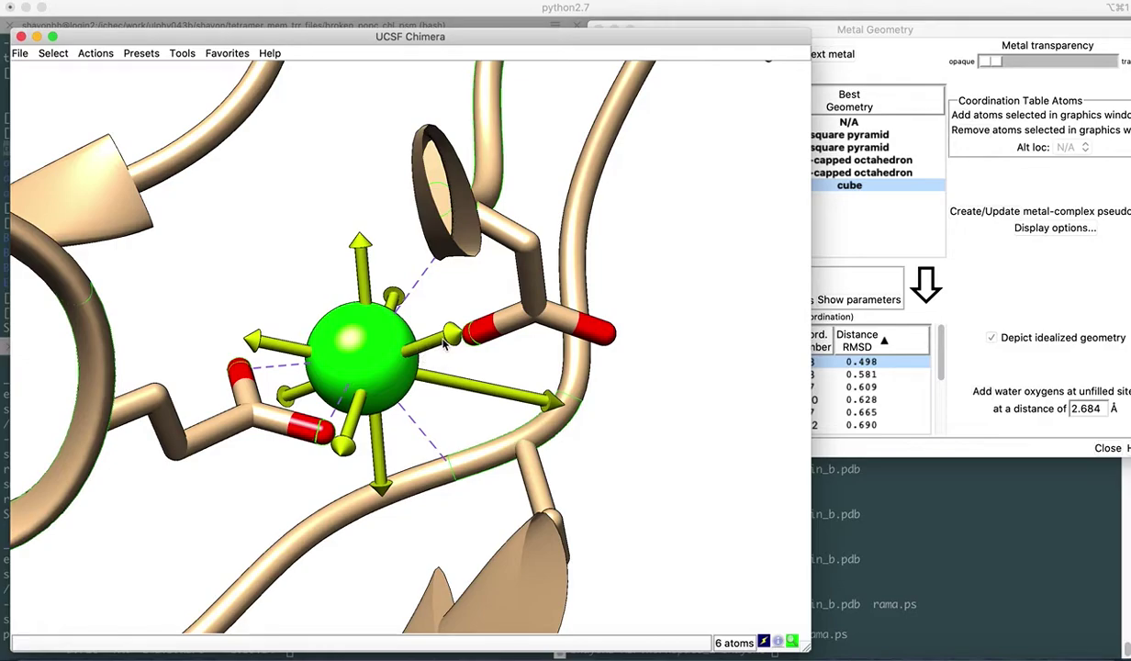
pyautogui.moveTo(443, 393)
pyautogui.mouseDown()
pyautogui.moveTo(469, 387)
pyautogui.moveTo(455, 377)
pyautogui.mouseUp()
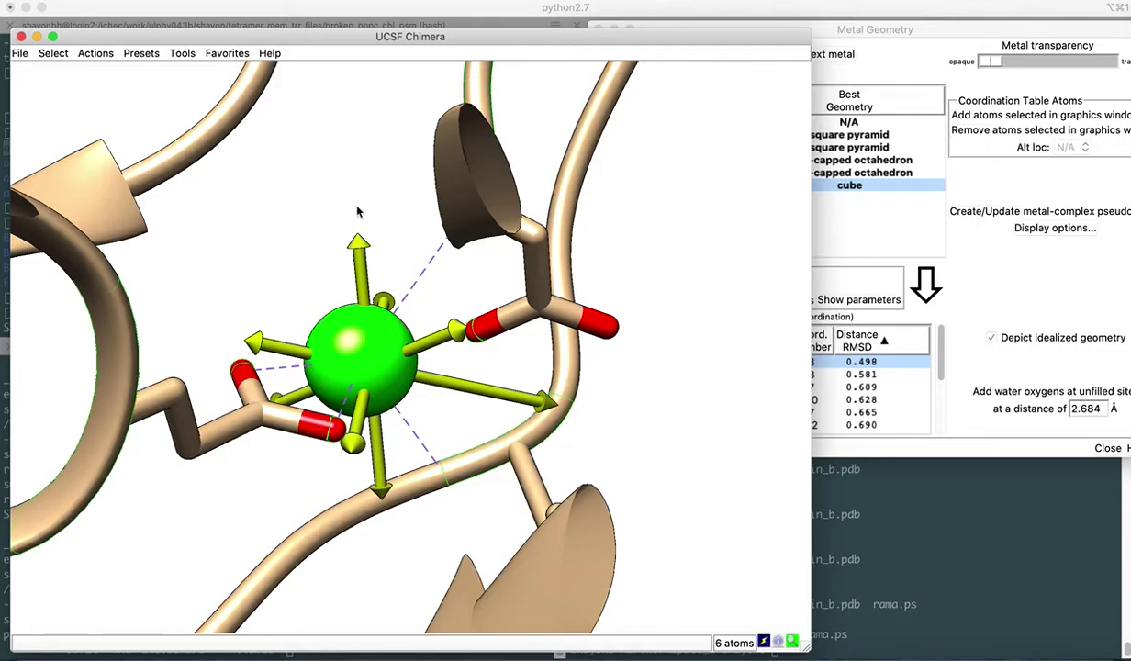
pyautogui.moveTo(334, 280); pyautogui.dragTo(312, 268)
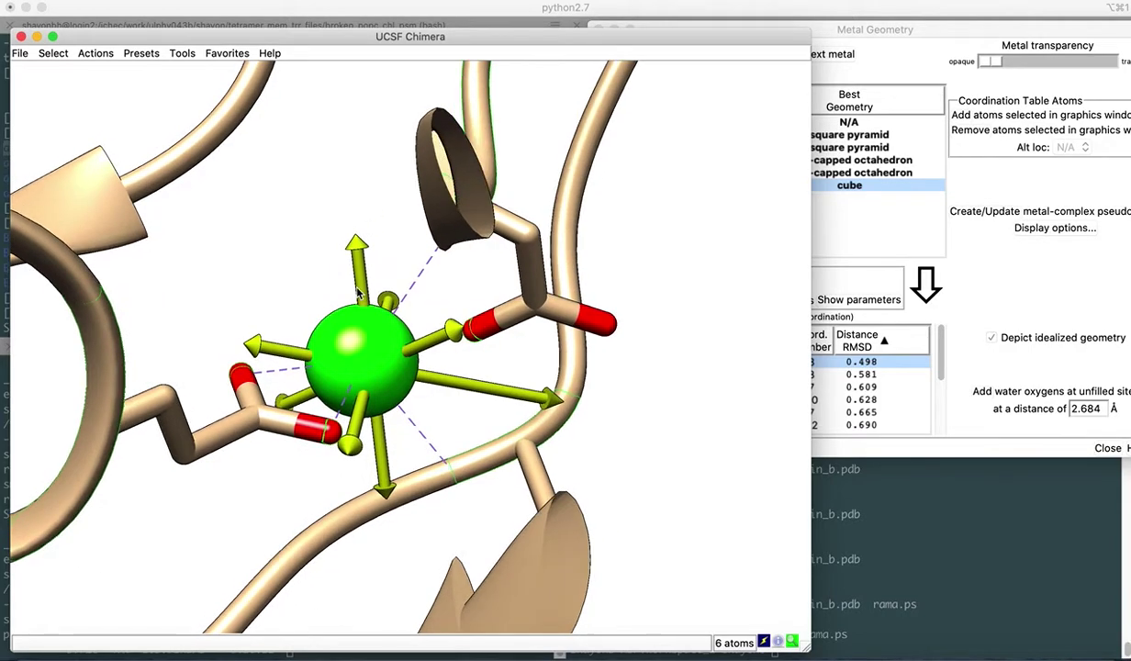
pyautogui.click(846, 50)
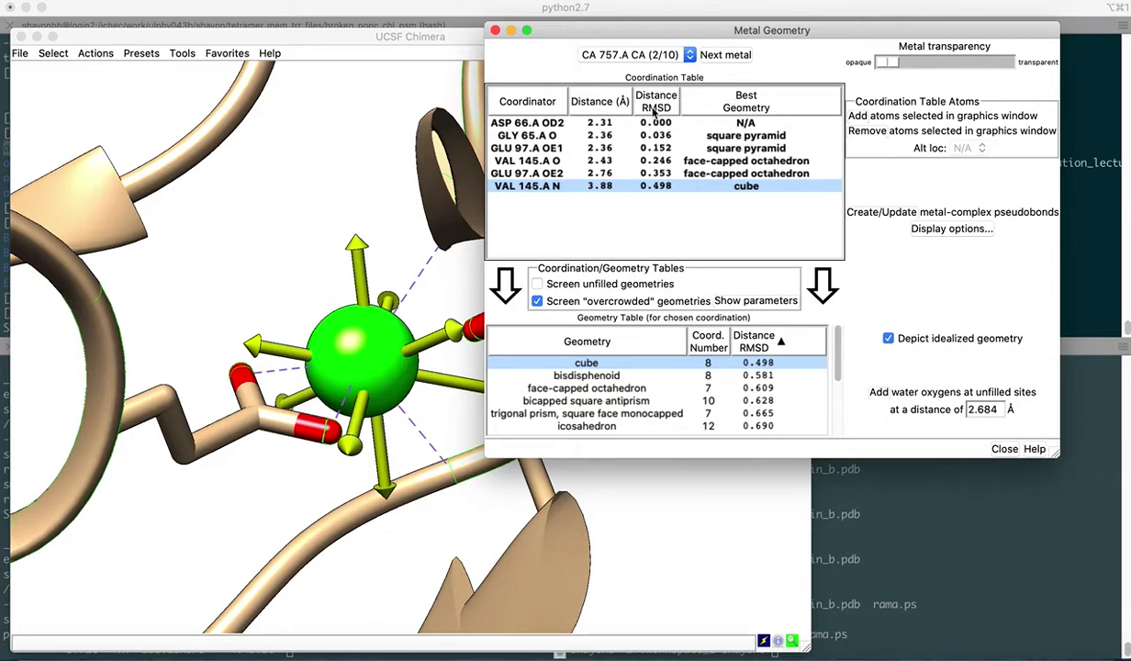
# Step to CA 759.A, count its coordinators up to SER 277.A OG, then advance to CA 401.B
pyautogui.click(726, 57)
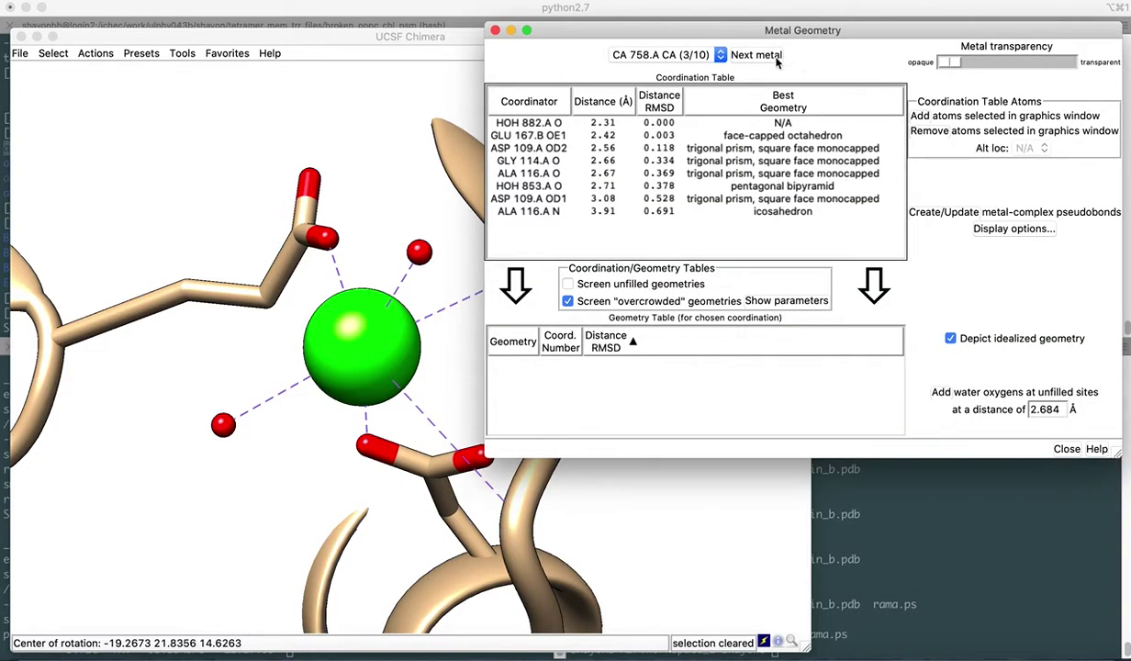
pyautogui.click(758, 57)
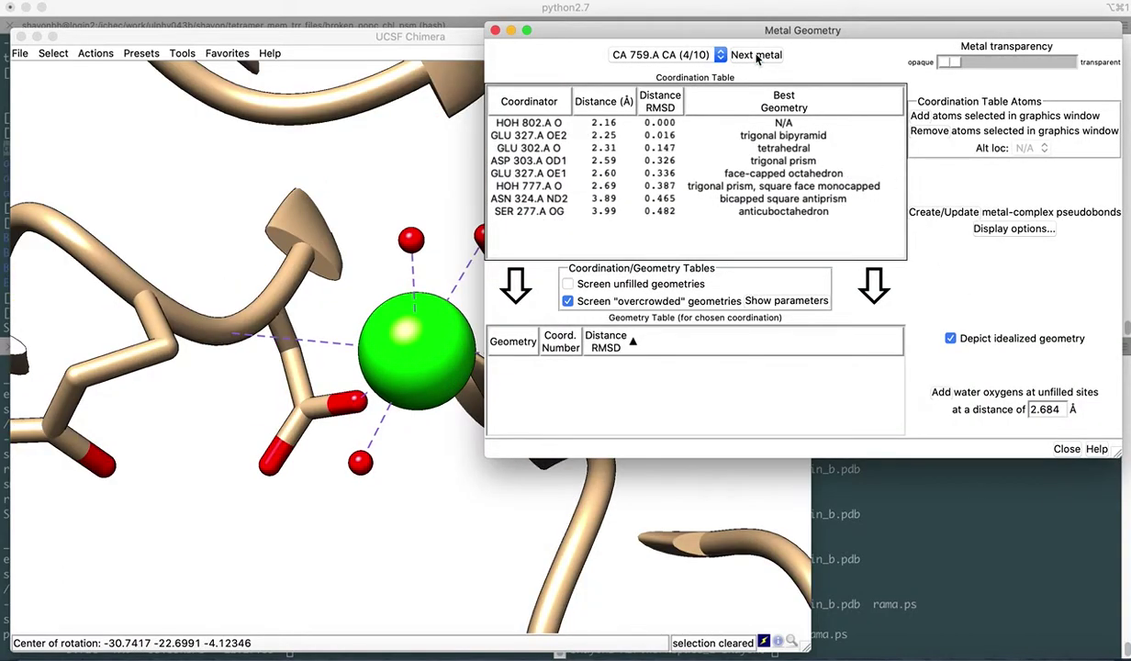
pyautogui.click(632, 213)
pyautogui.moveTo(620, 33); pyautogui.dragTo(622, 93)
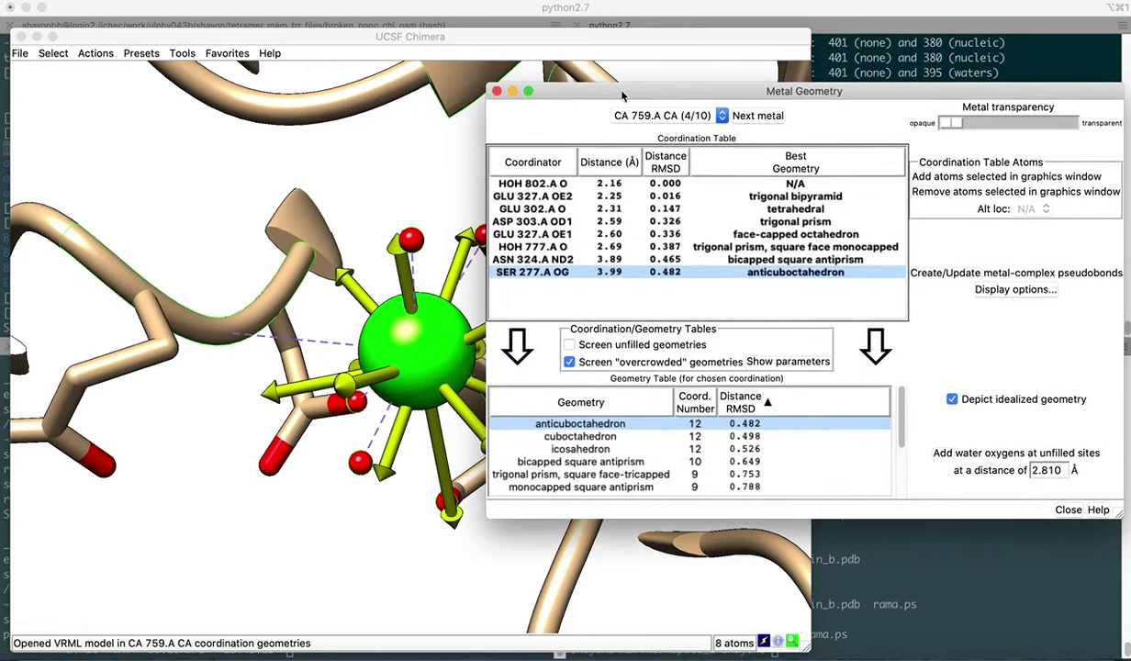
pyautogui.click(740, 116)
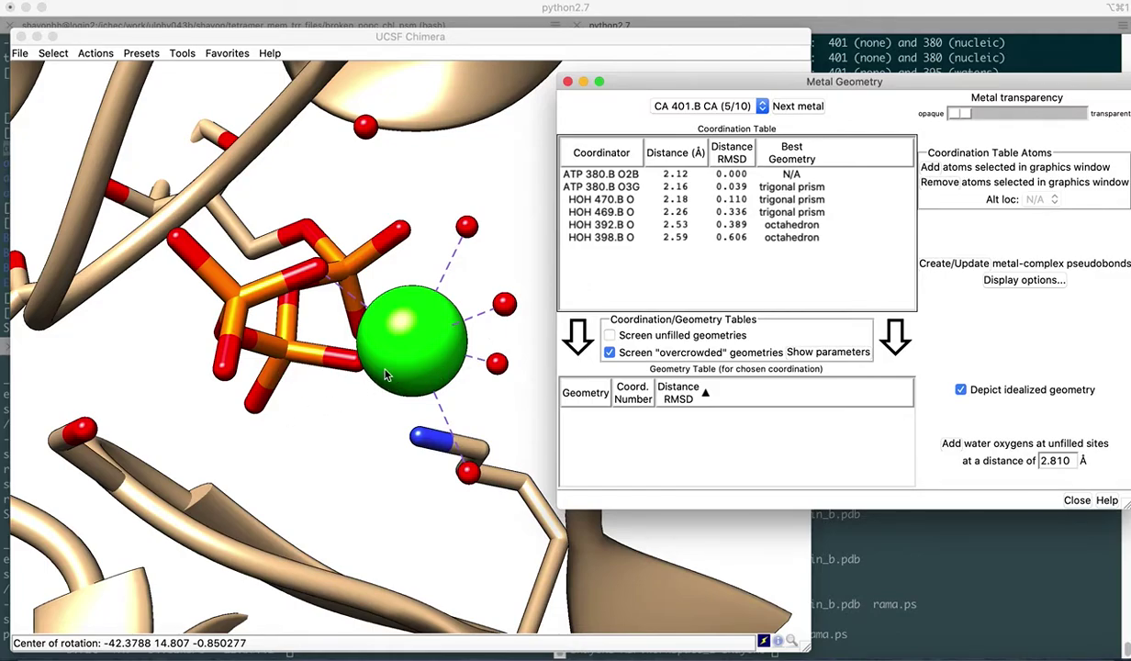
# Count ATP 380.B O2B and O3G plus waters HOH 470.B, 469.B, 392.B and 398.B as coordinators
pyautogui.click(606, 177)
pyautogui.click(610, 188)
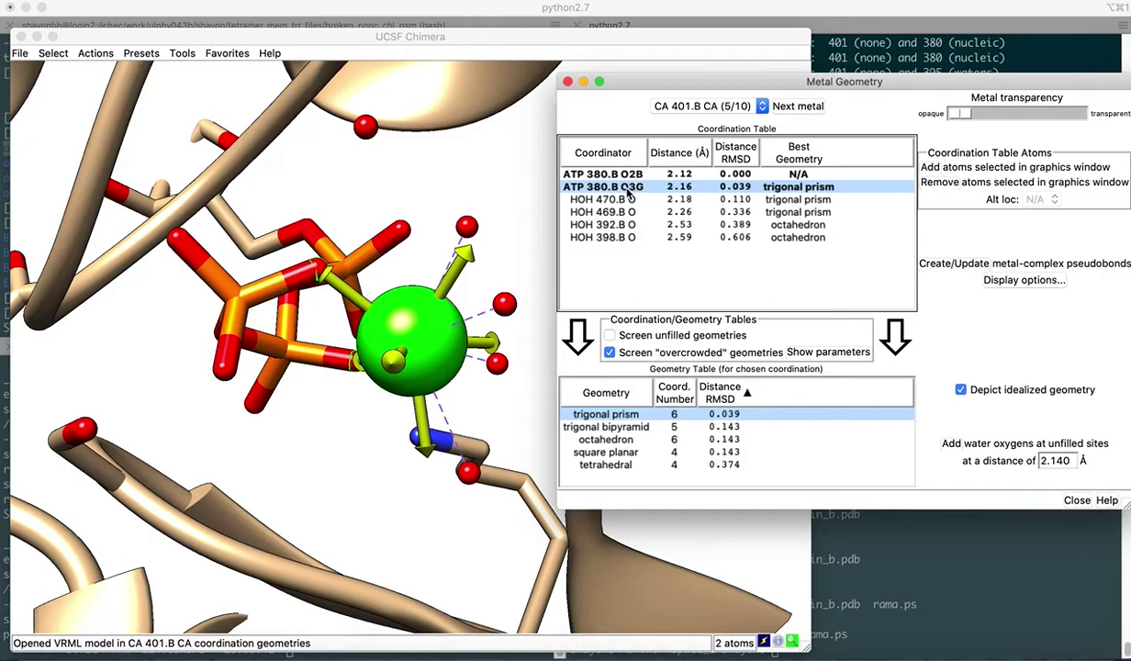
pyautogui.click(622, 204)
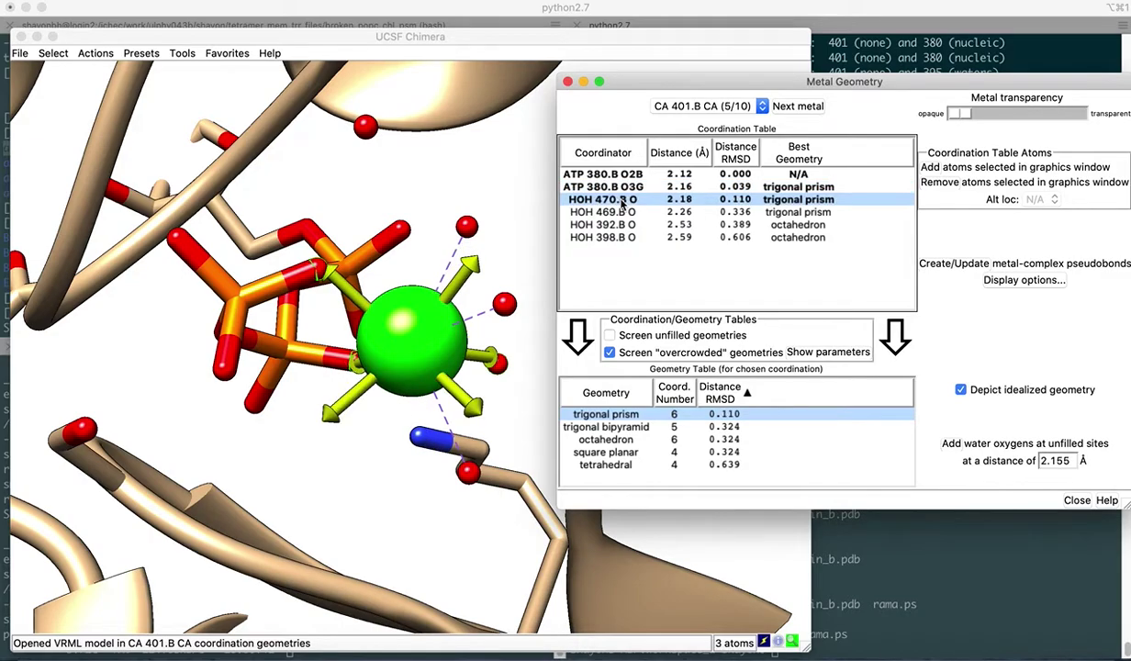
pyautogui.click(623, 212)
pyautogui.click(621, 225)
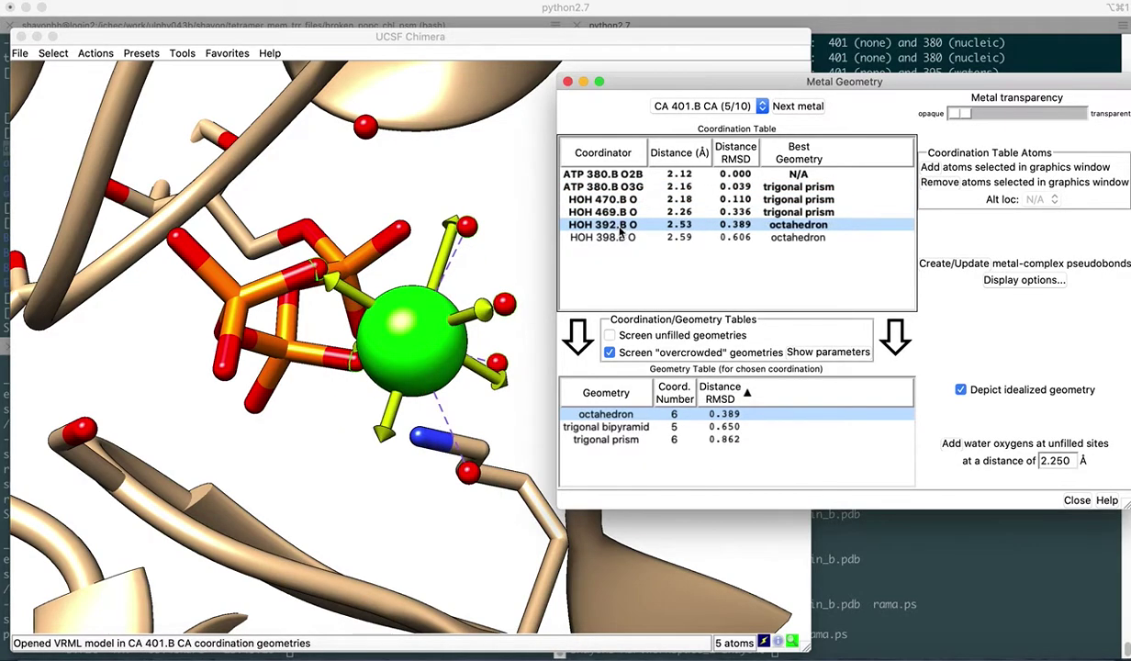
pyautogui.click(621, 237)
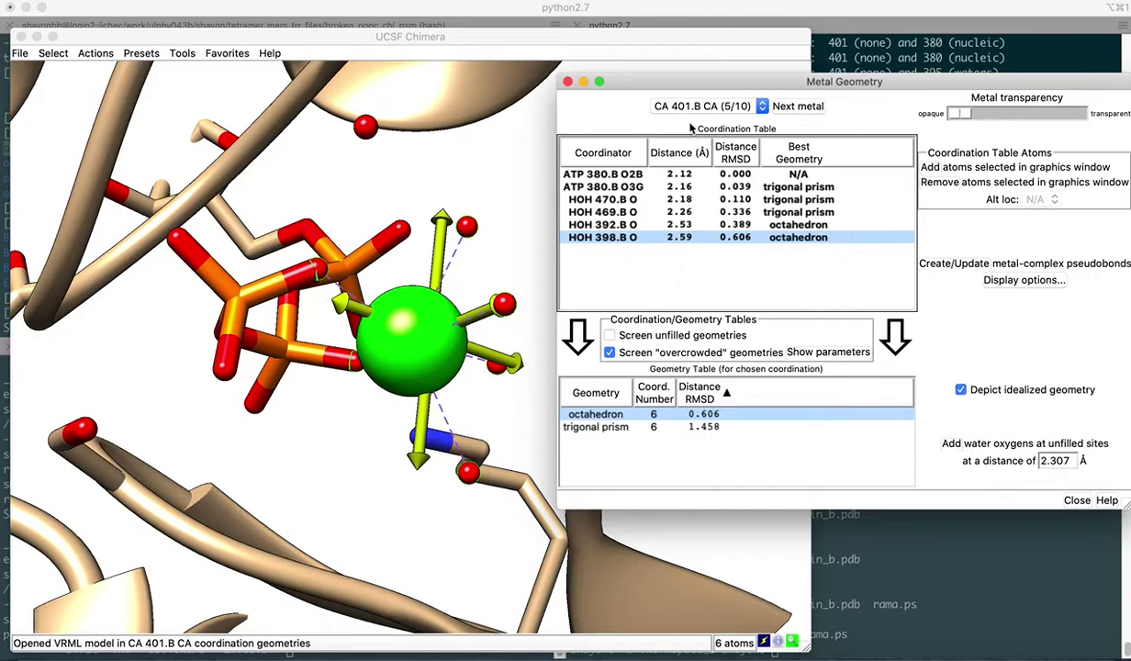
pyautogui.moveTo(691, 81); pyautogui.dragTo(691, 71)
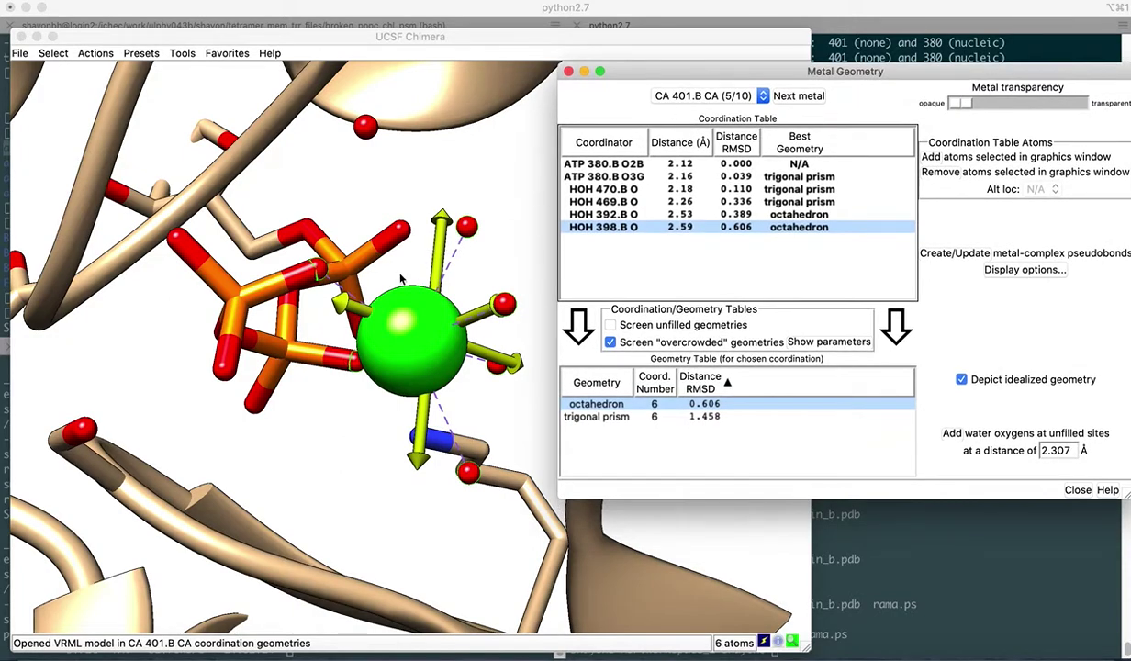